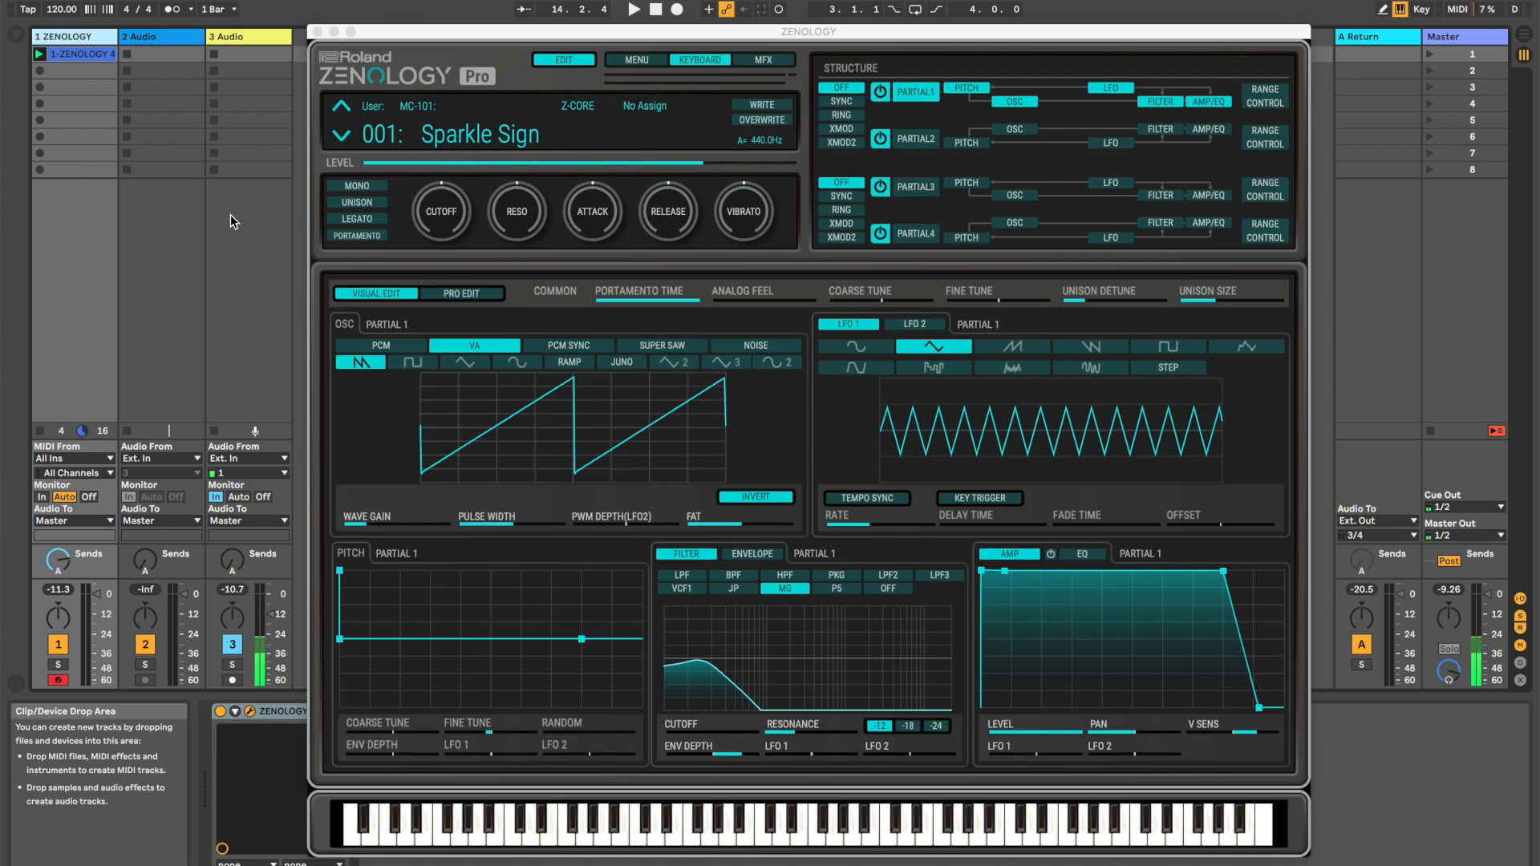
Examine the matrix control assignments of Partials 1 and 2 and the source choices for Partial 1's first slot, and return to Partial 1's main editor
click(1268, 101)
click(1268, 143)
click(1269, 101)
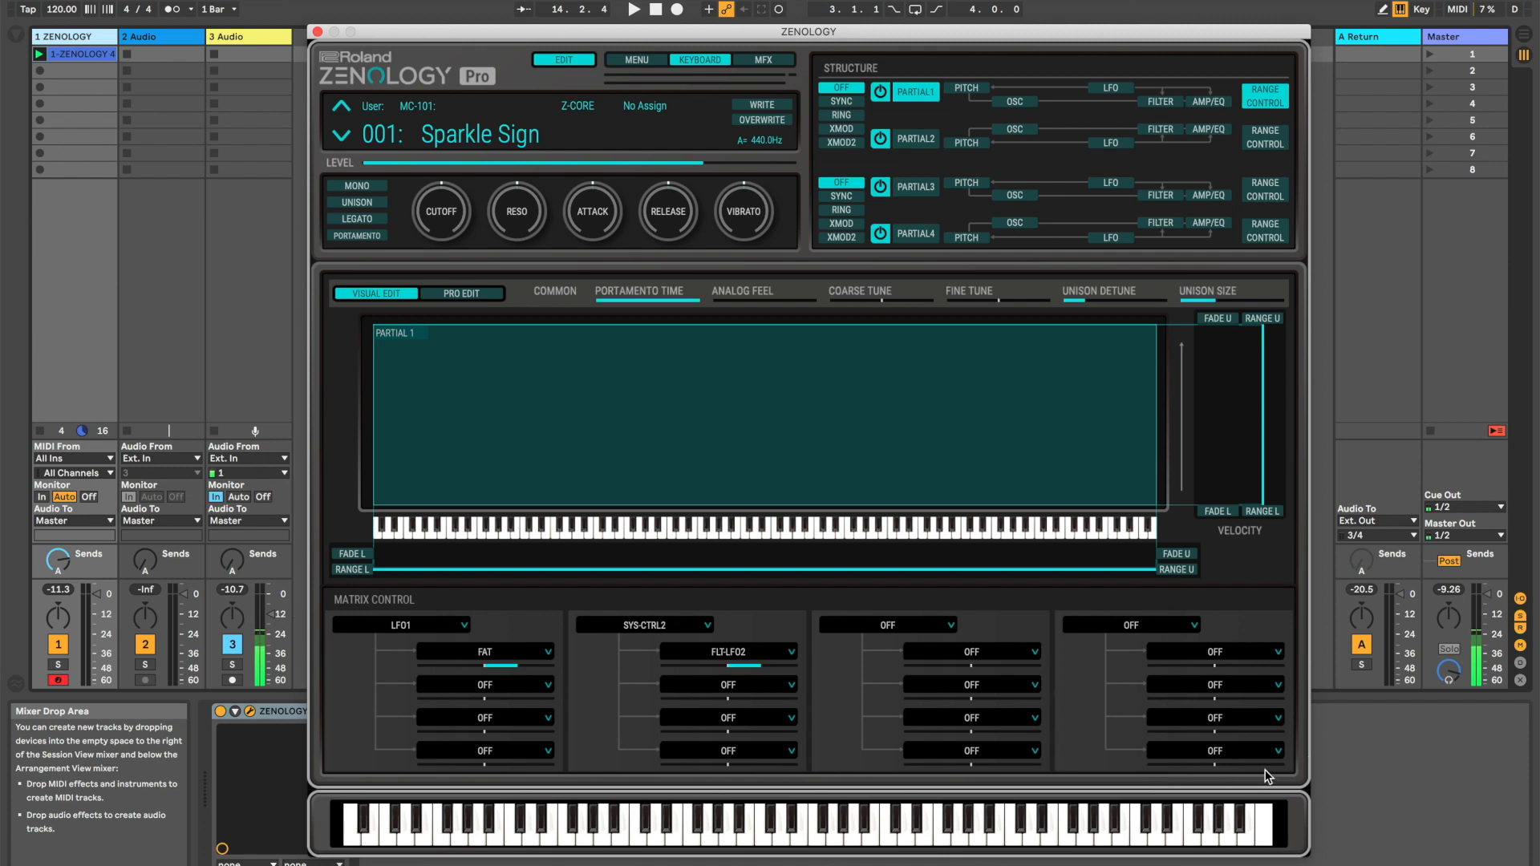
click(453, 626)
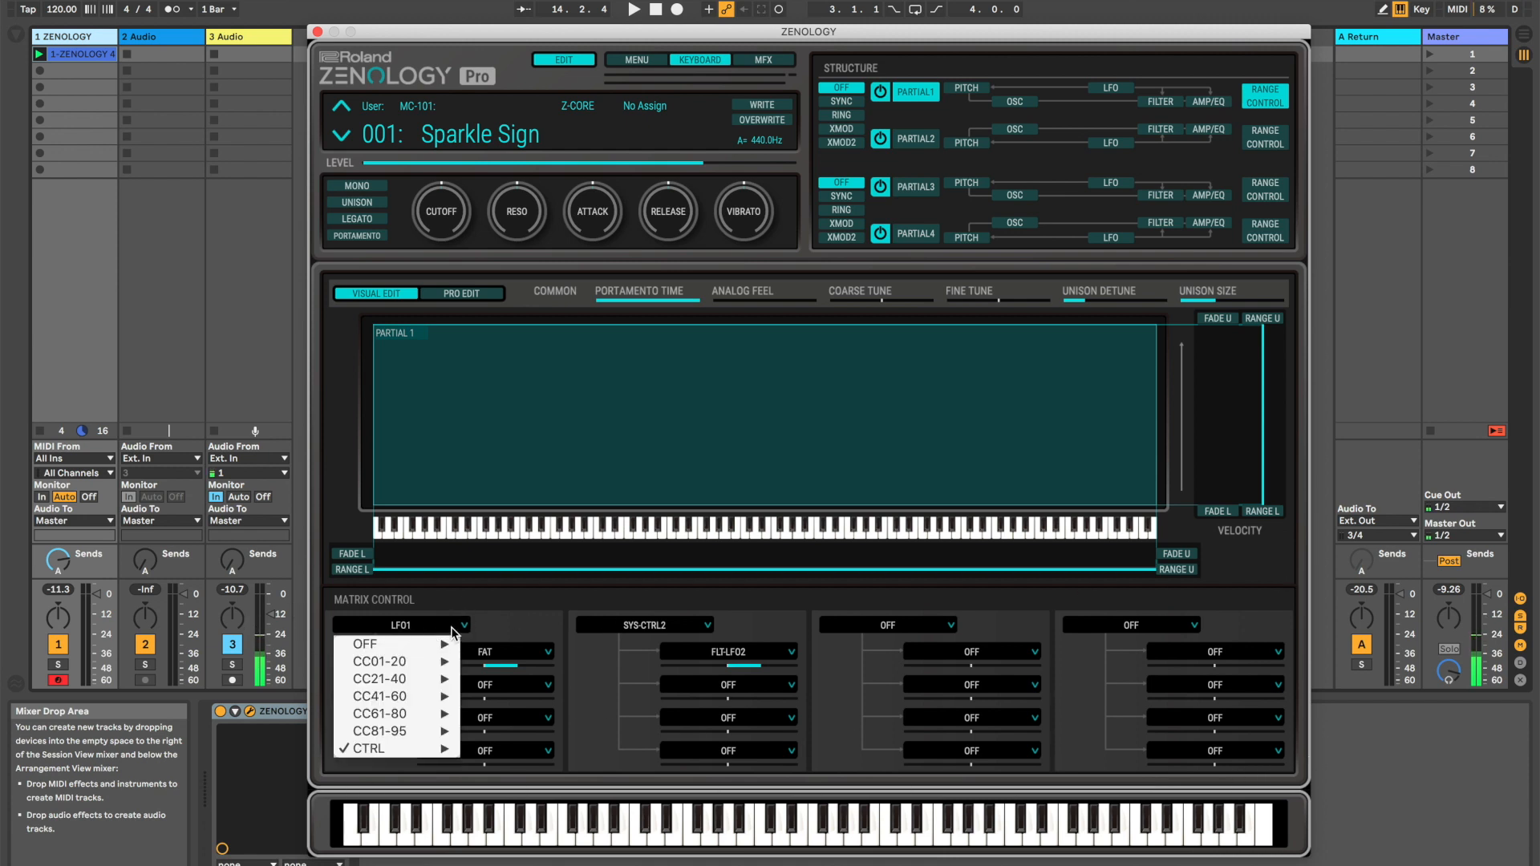
click(506, 628)
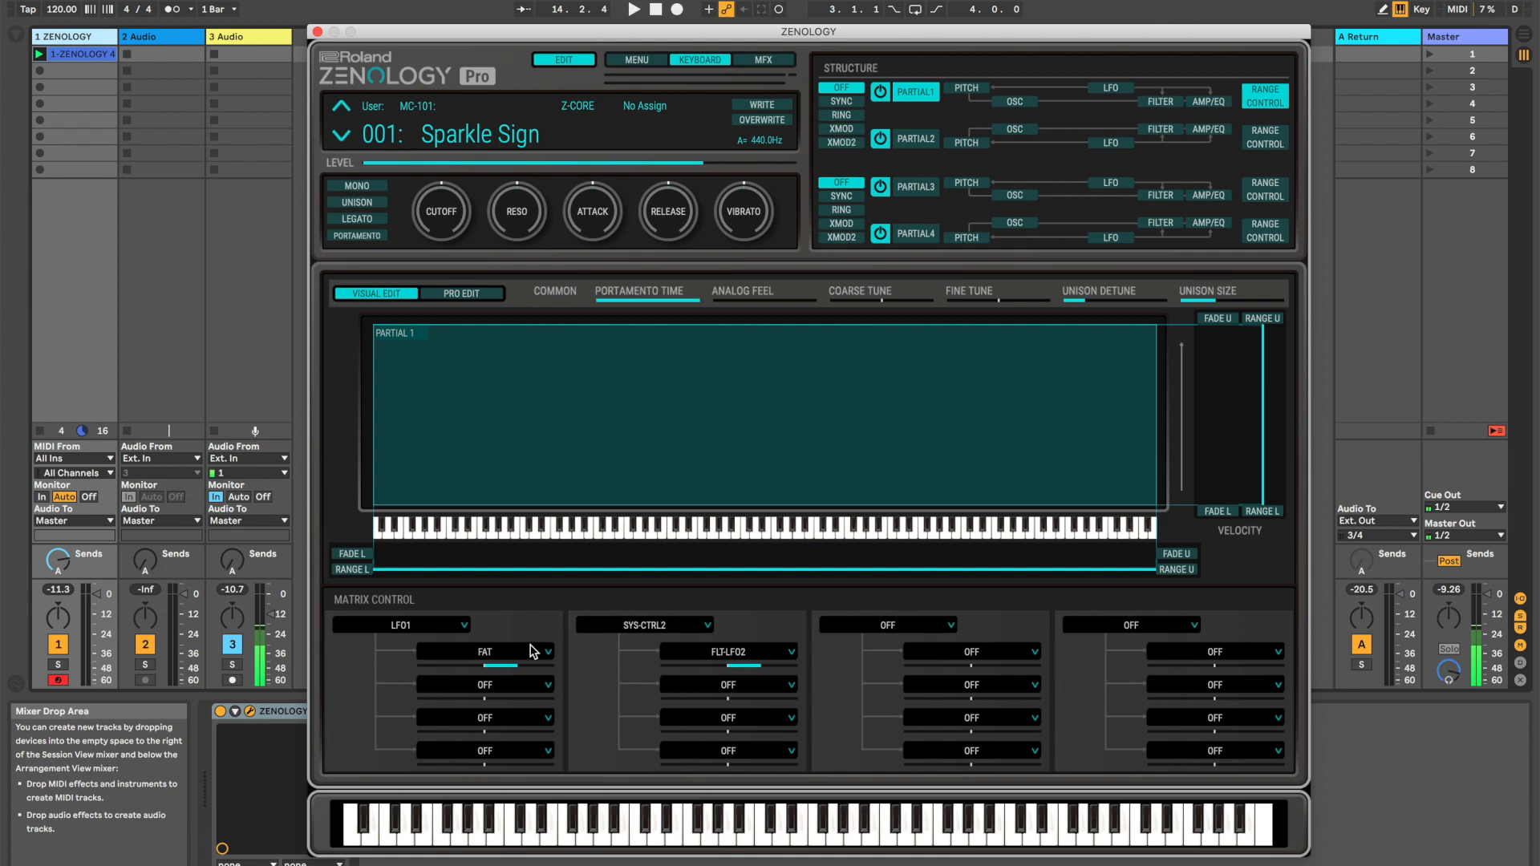
click(915, 91)
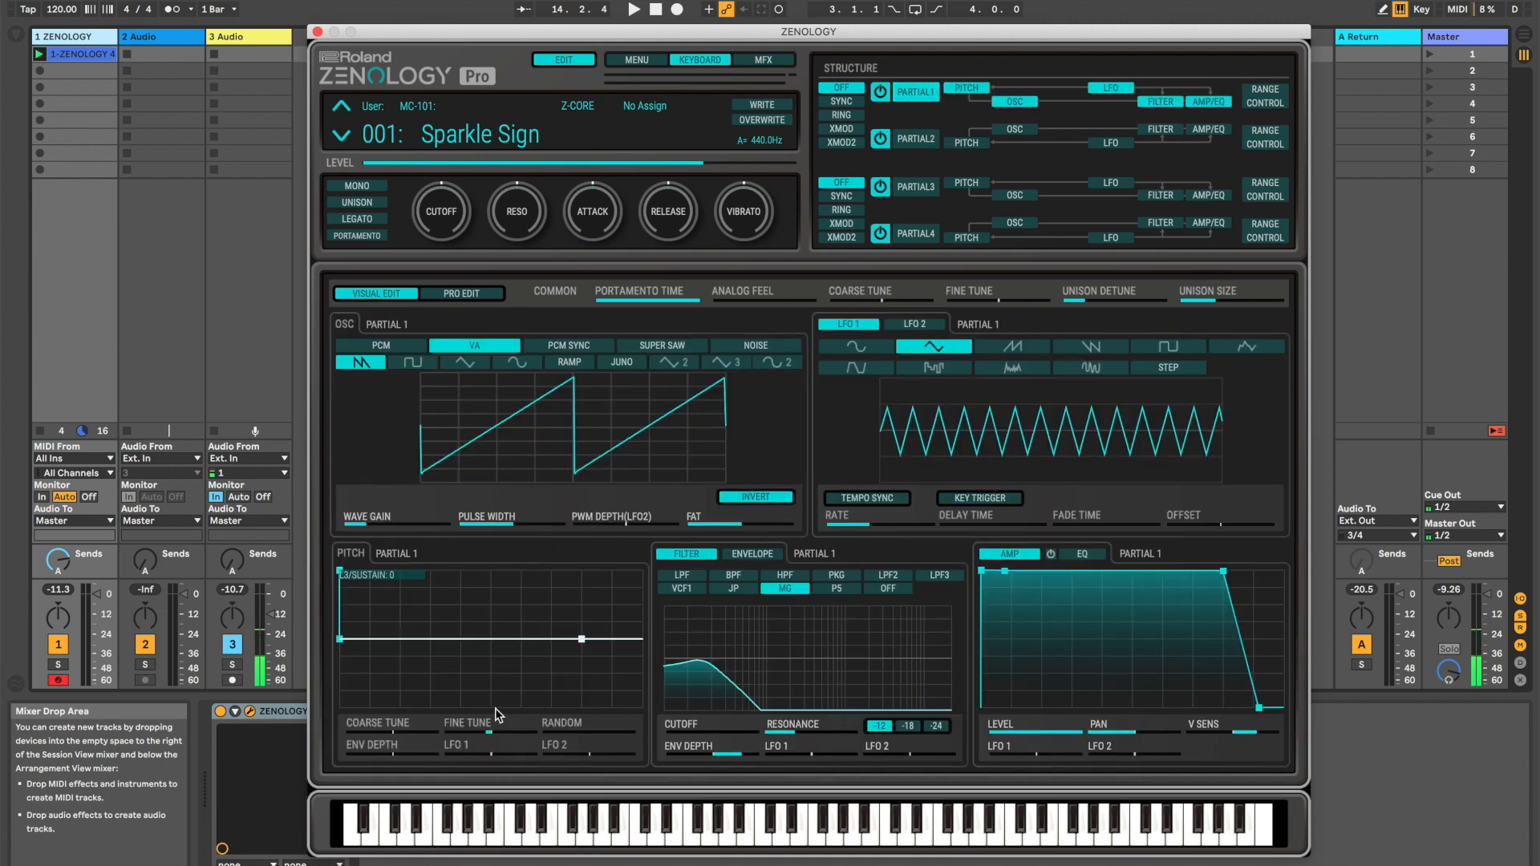
Inspect the CTRL source options for the second matrix control slot of Partial 1 without changing the assignment
click(1265, 95)
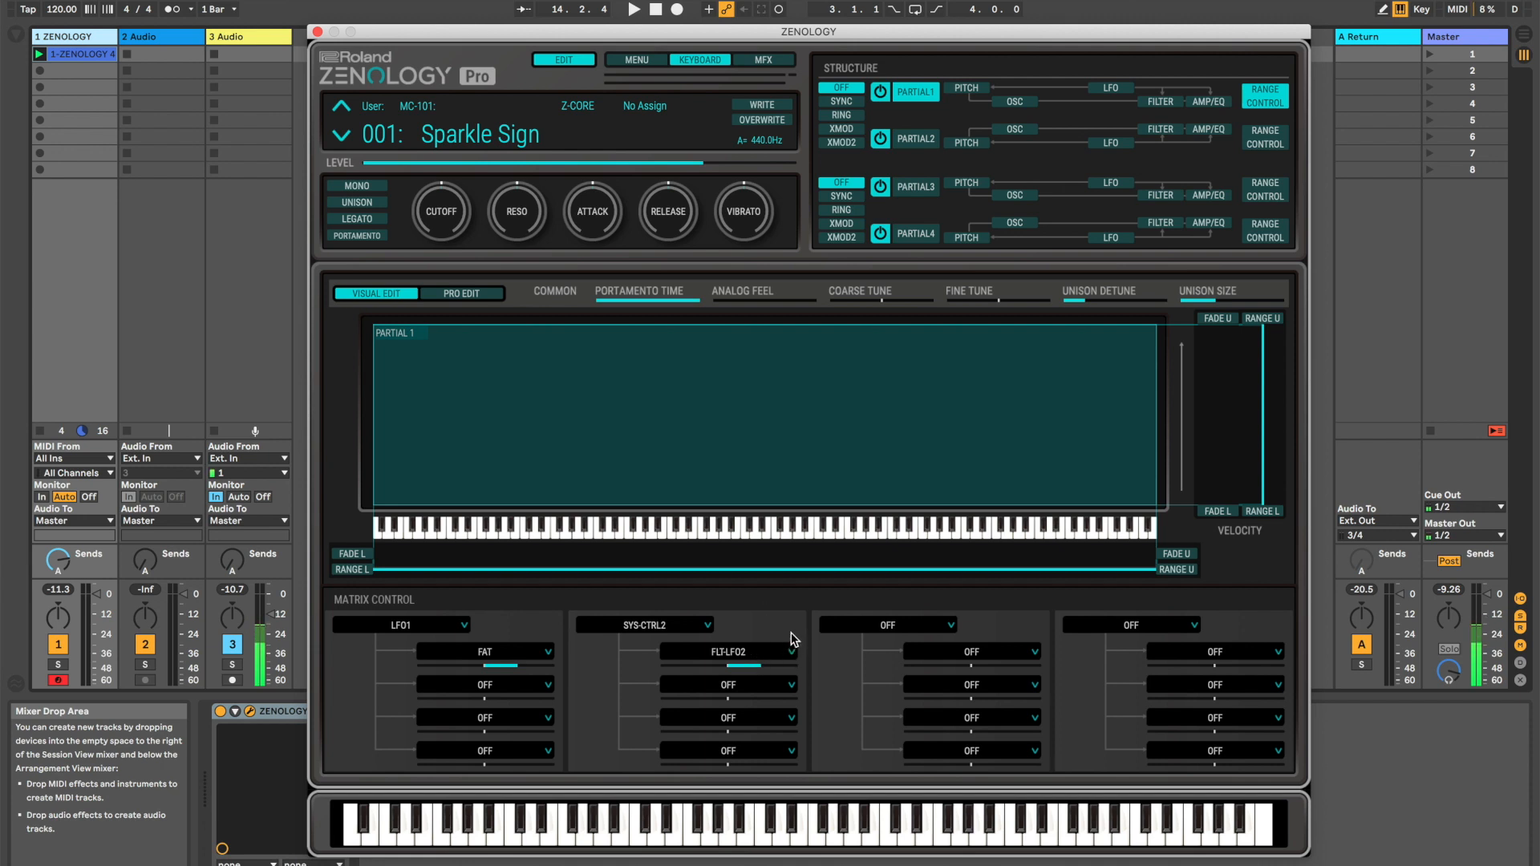
click(708, 626)
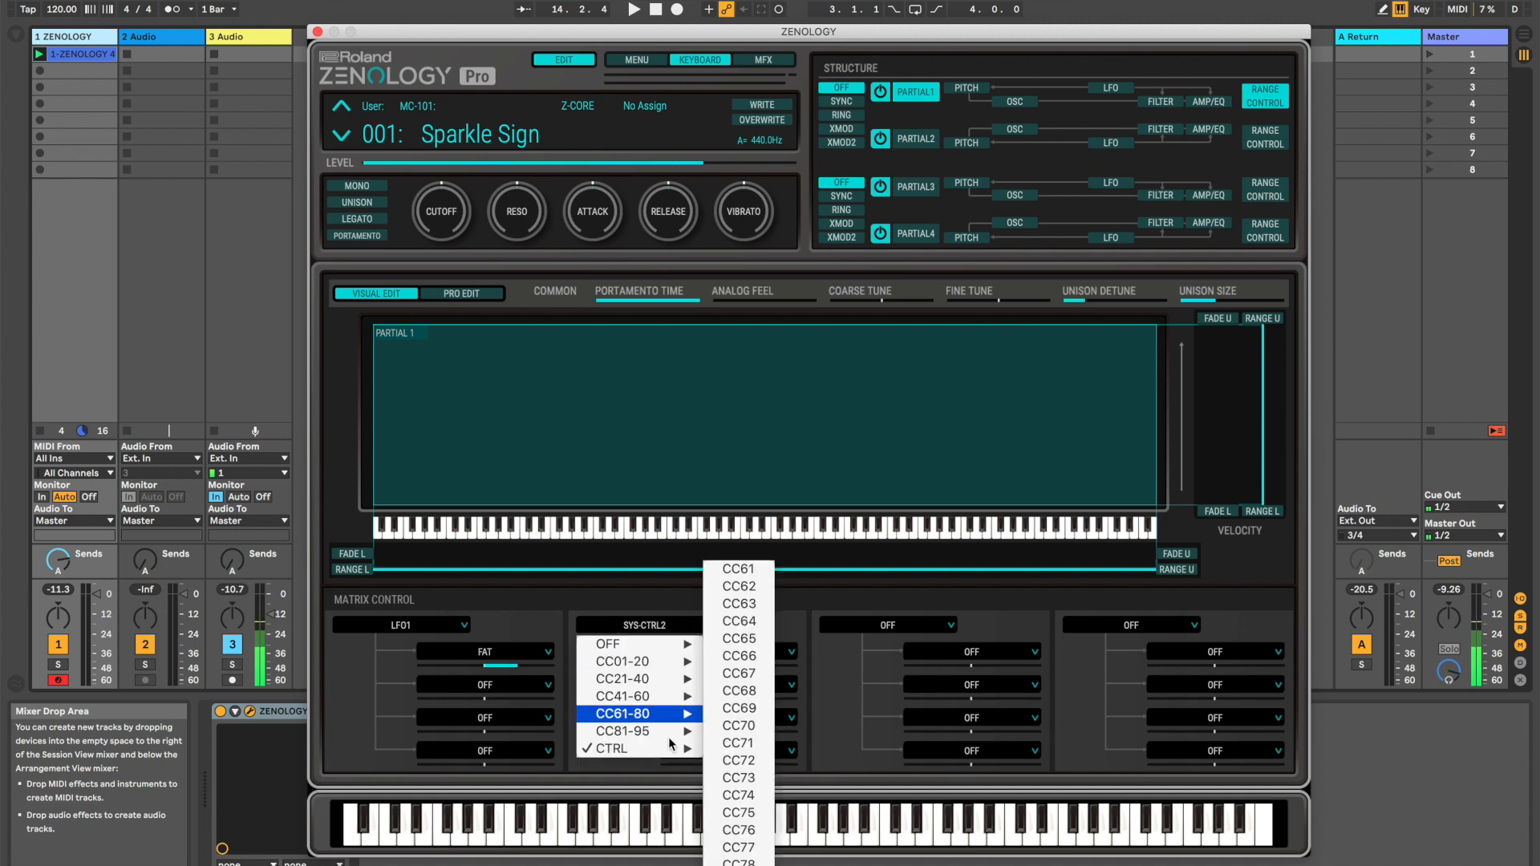
mouse_move(674, 748)
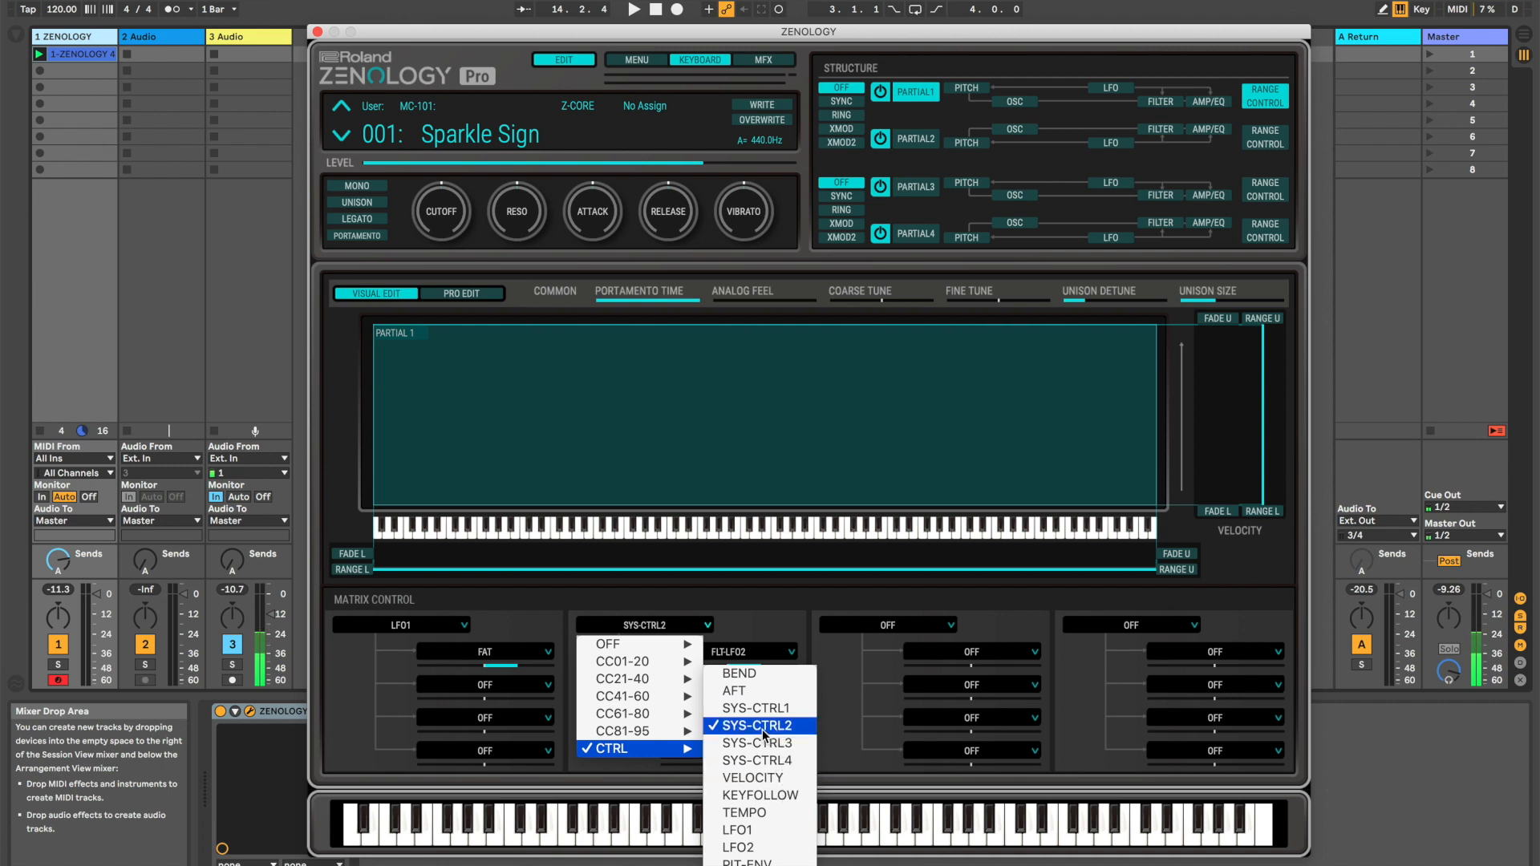
click(775, 623)
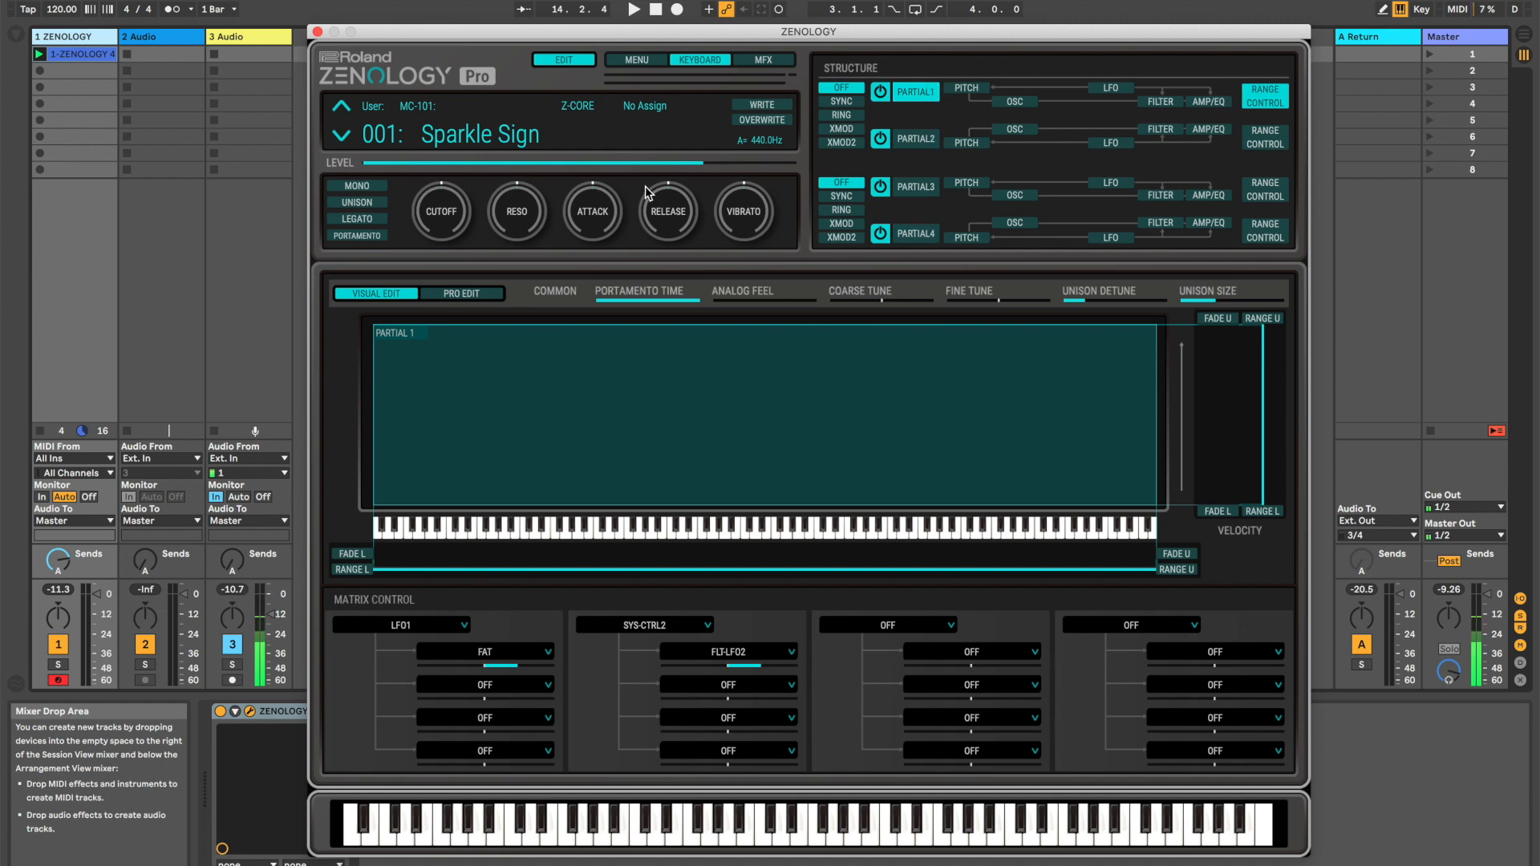
Play the clip with the Cutoff macro lowered while viewing Partials 4 and 1, and return Cutoff to its centre position
drag(443, 213, 443, 265)
click(916, 233)
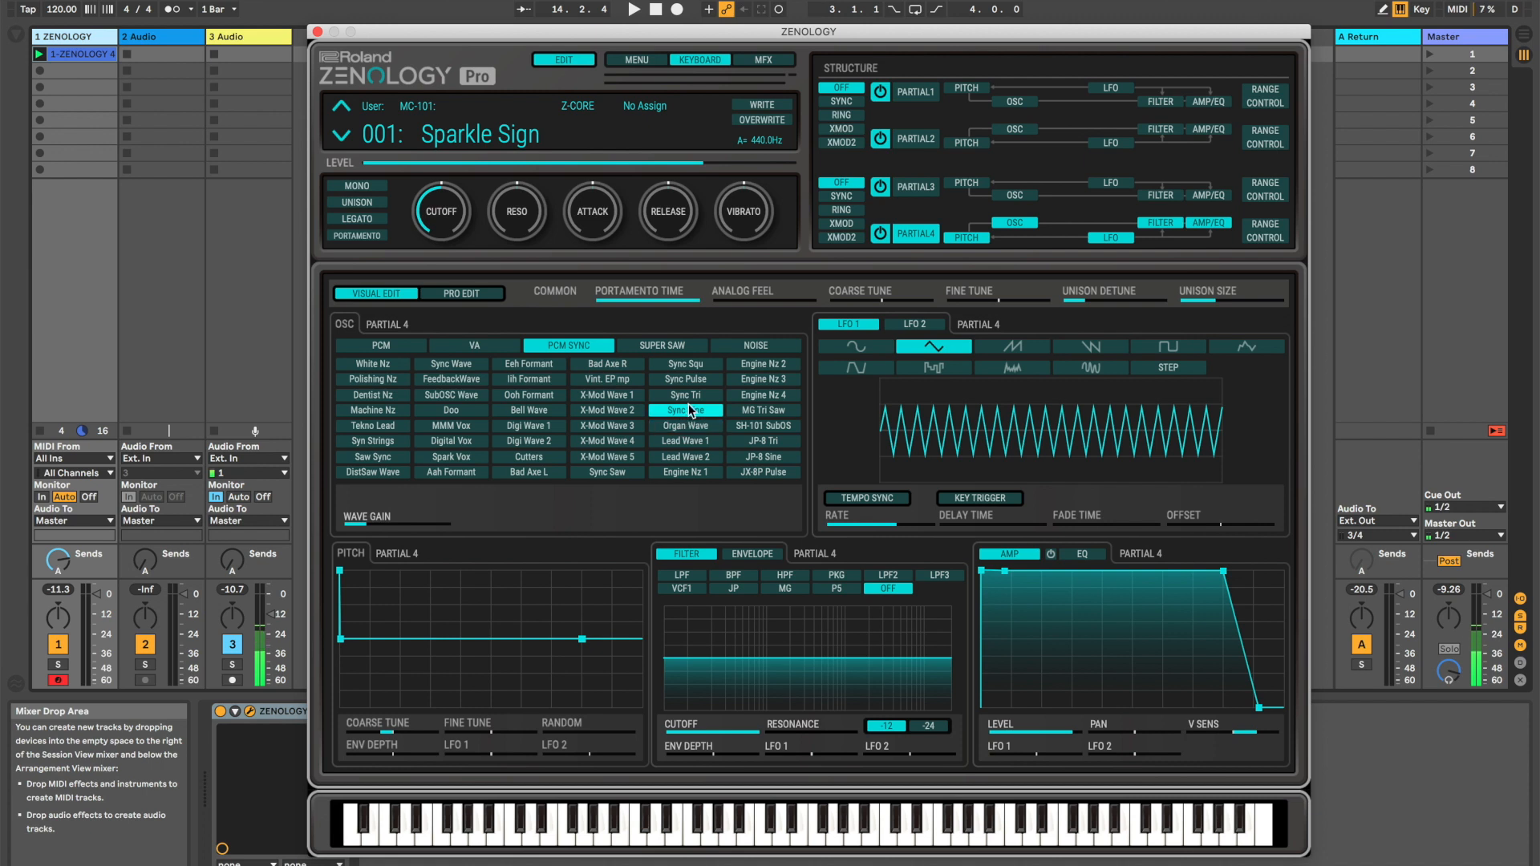
key(space)
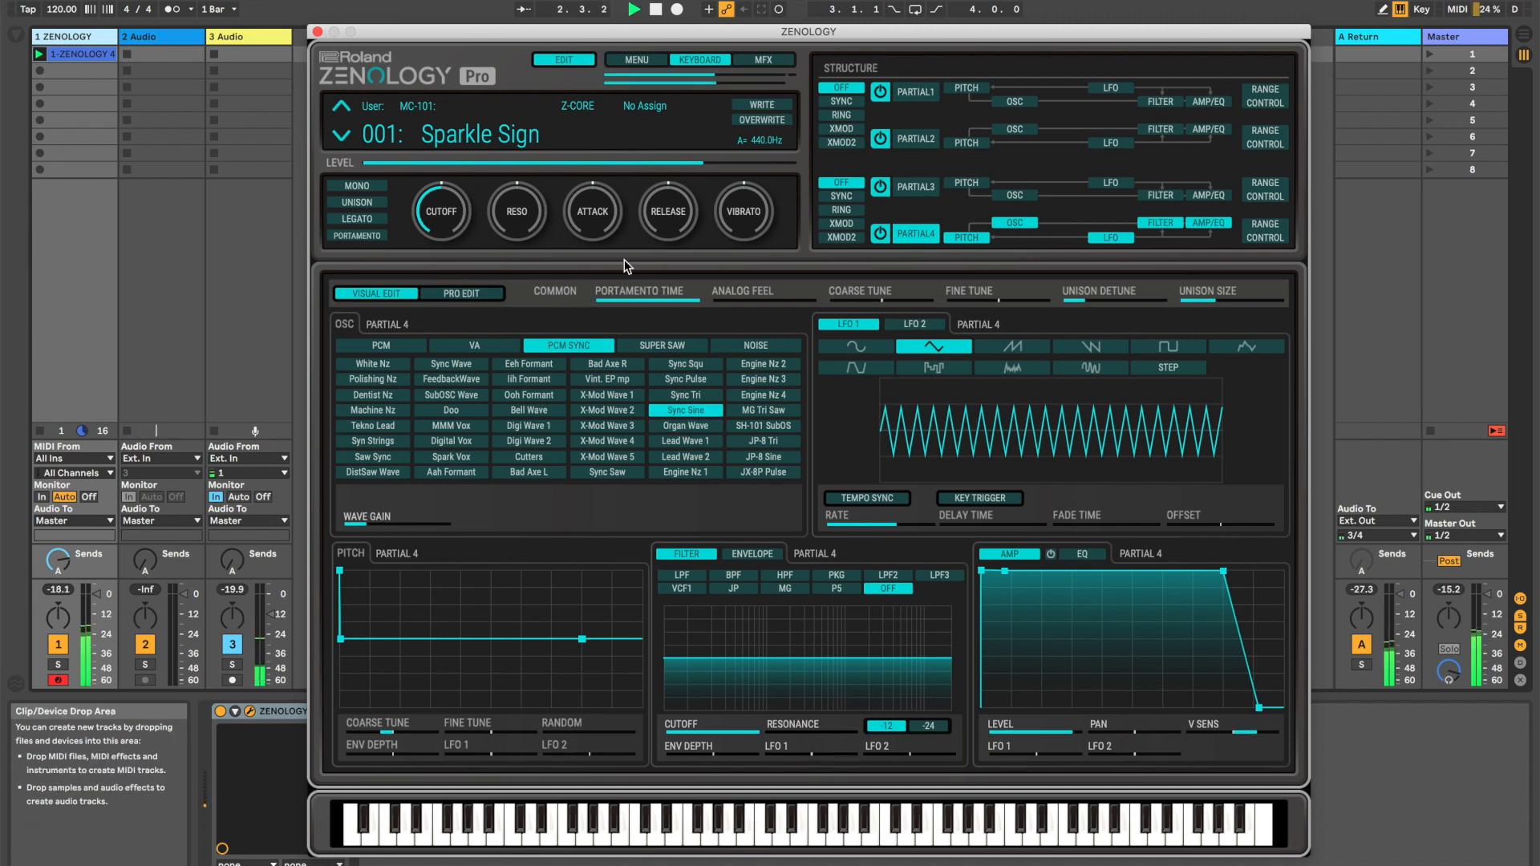
click(926, 96)
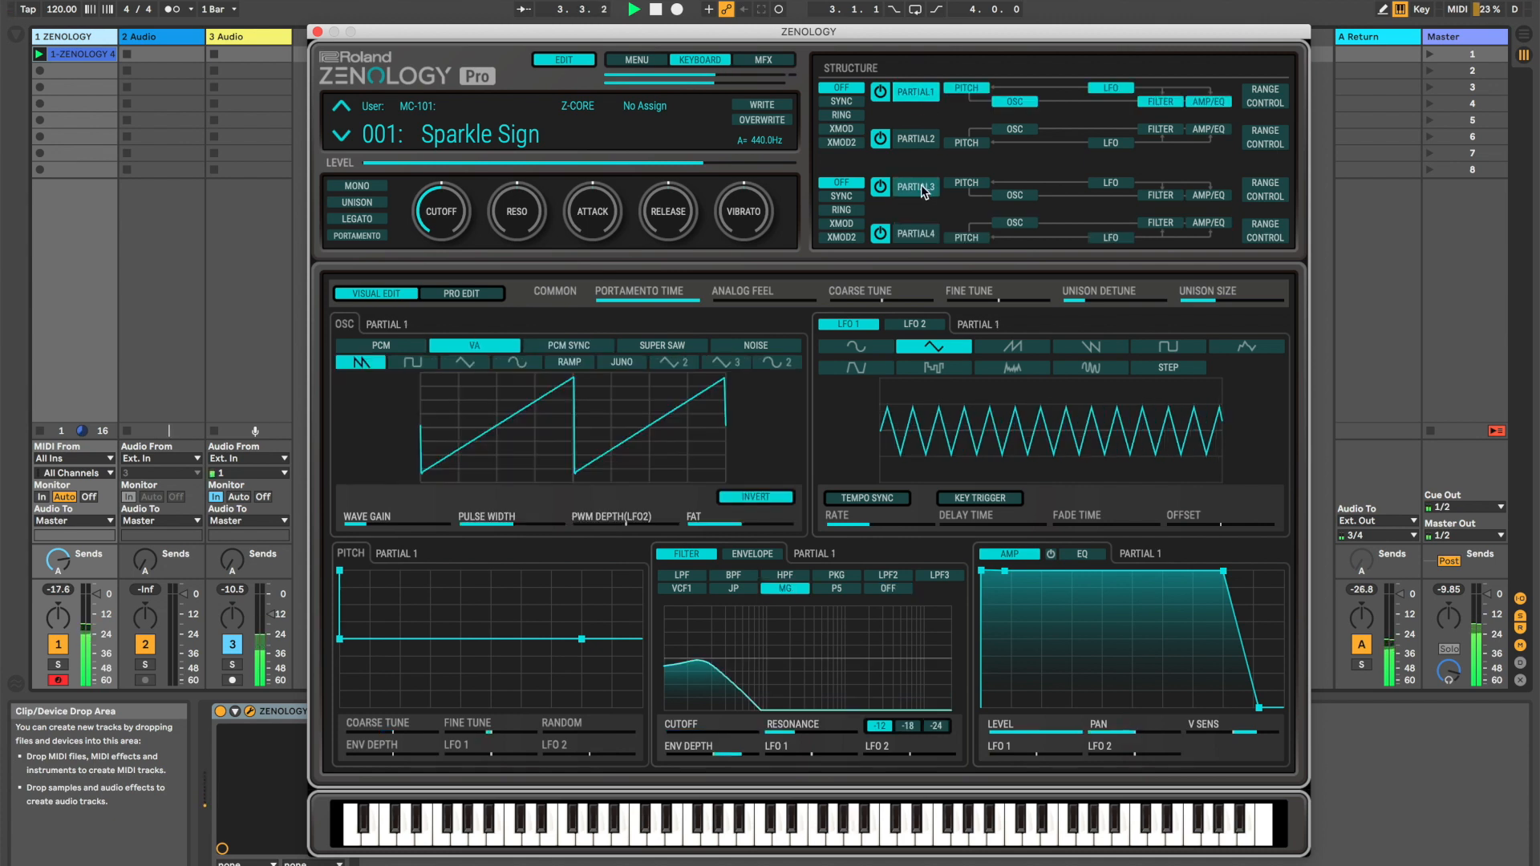
drag(447, 207, 433, 138)
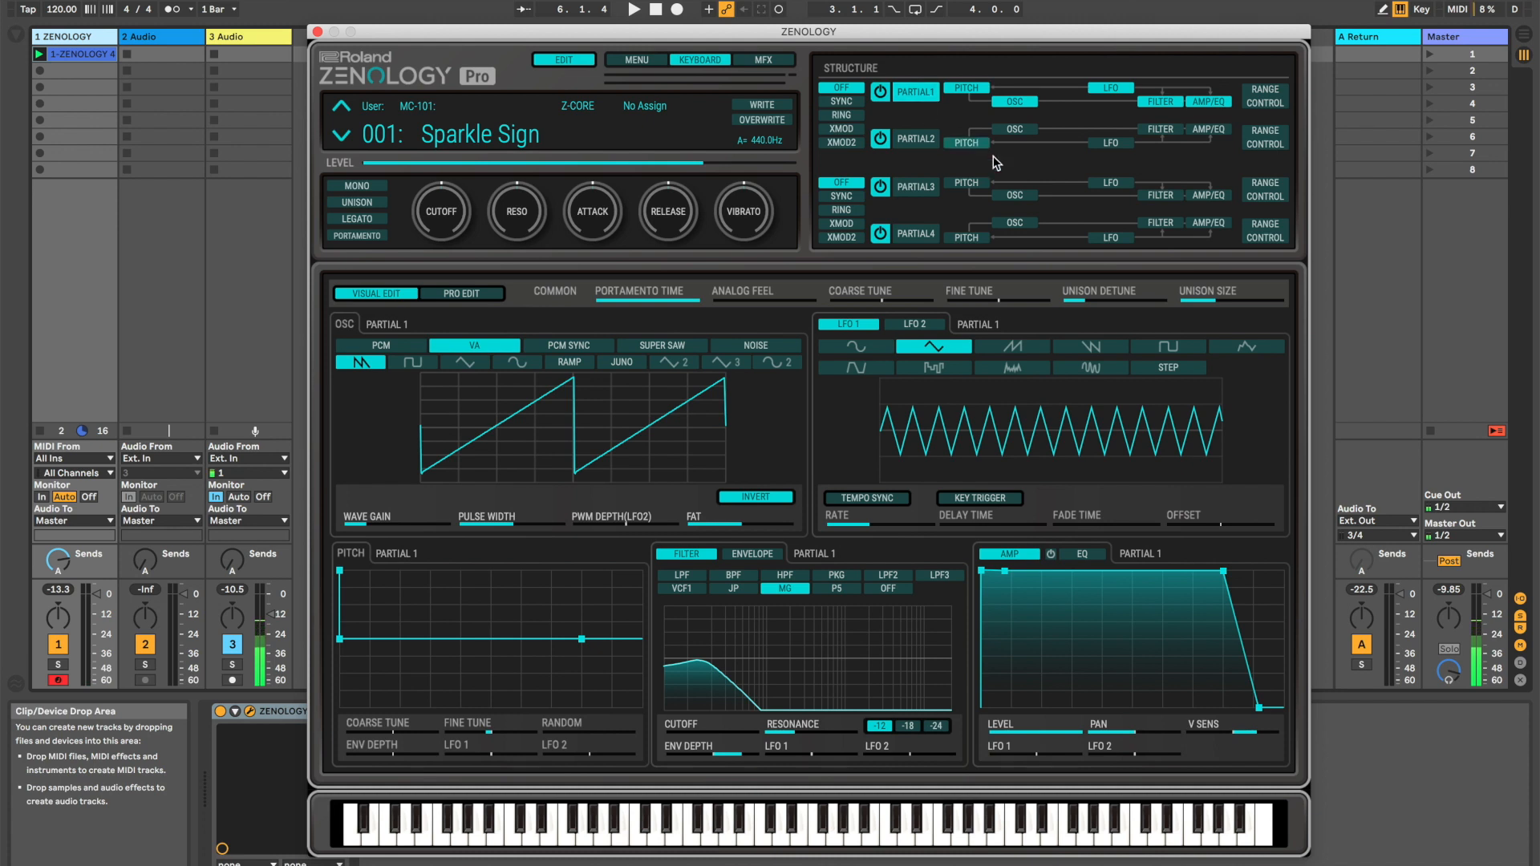
Compare the matrix control assignments of Partials 1 and 2, check the second slot's source options, and return to Partial 1's main editor
click(1264, 97)
click(1263, 138)
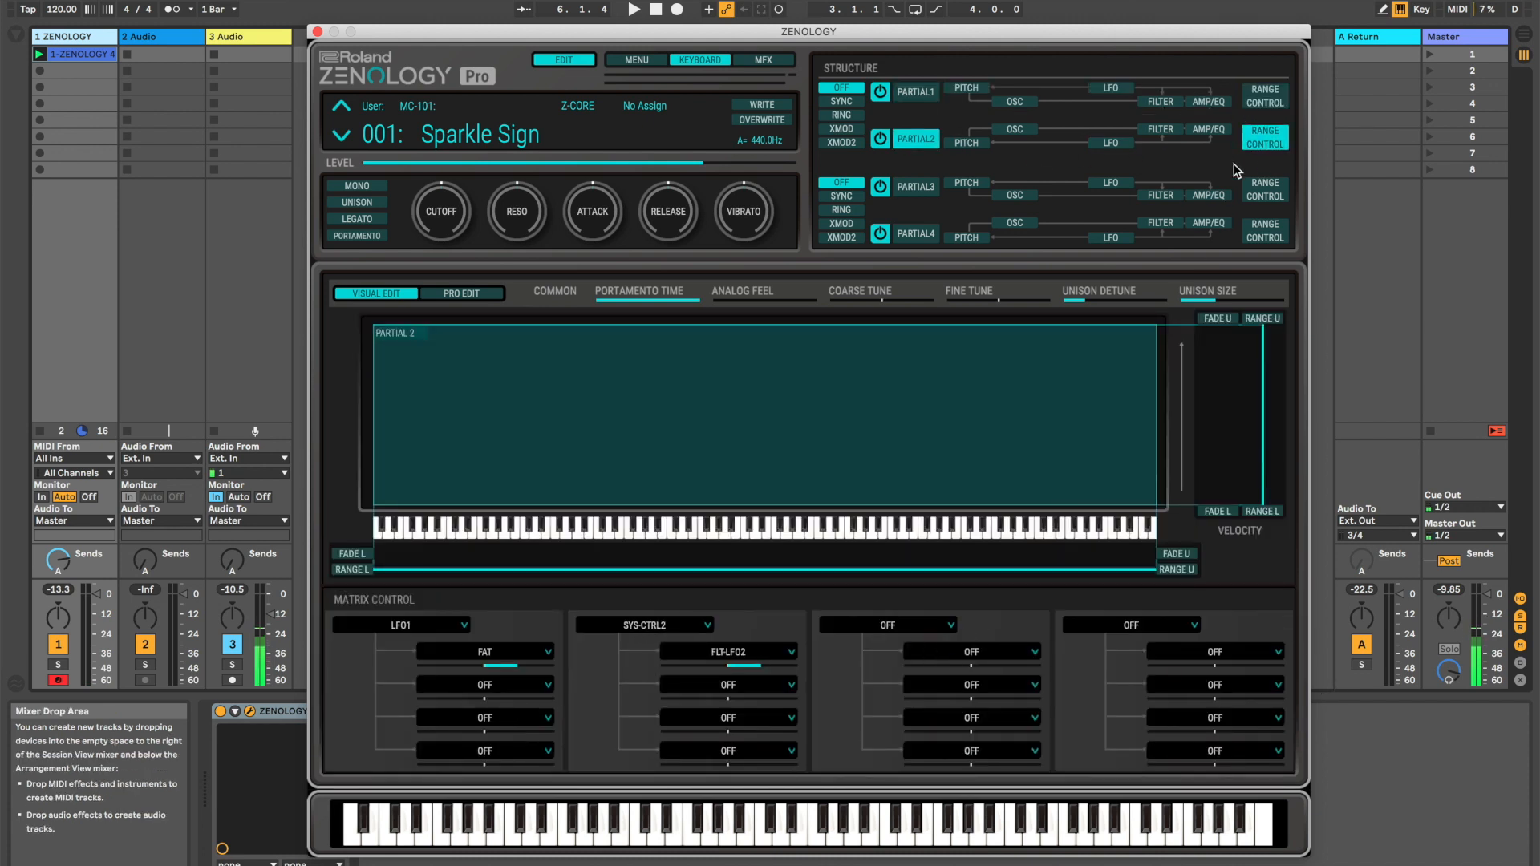
click(1247, 92)
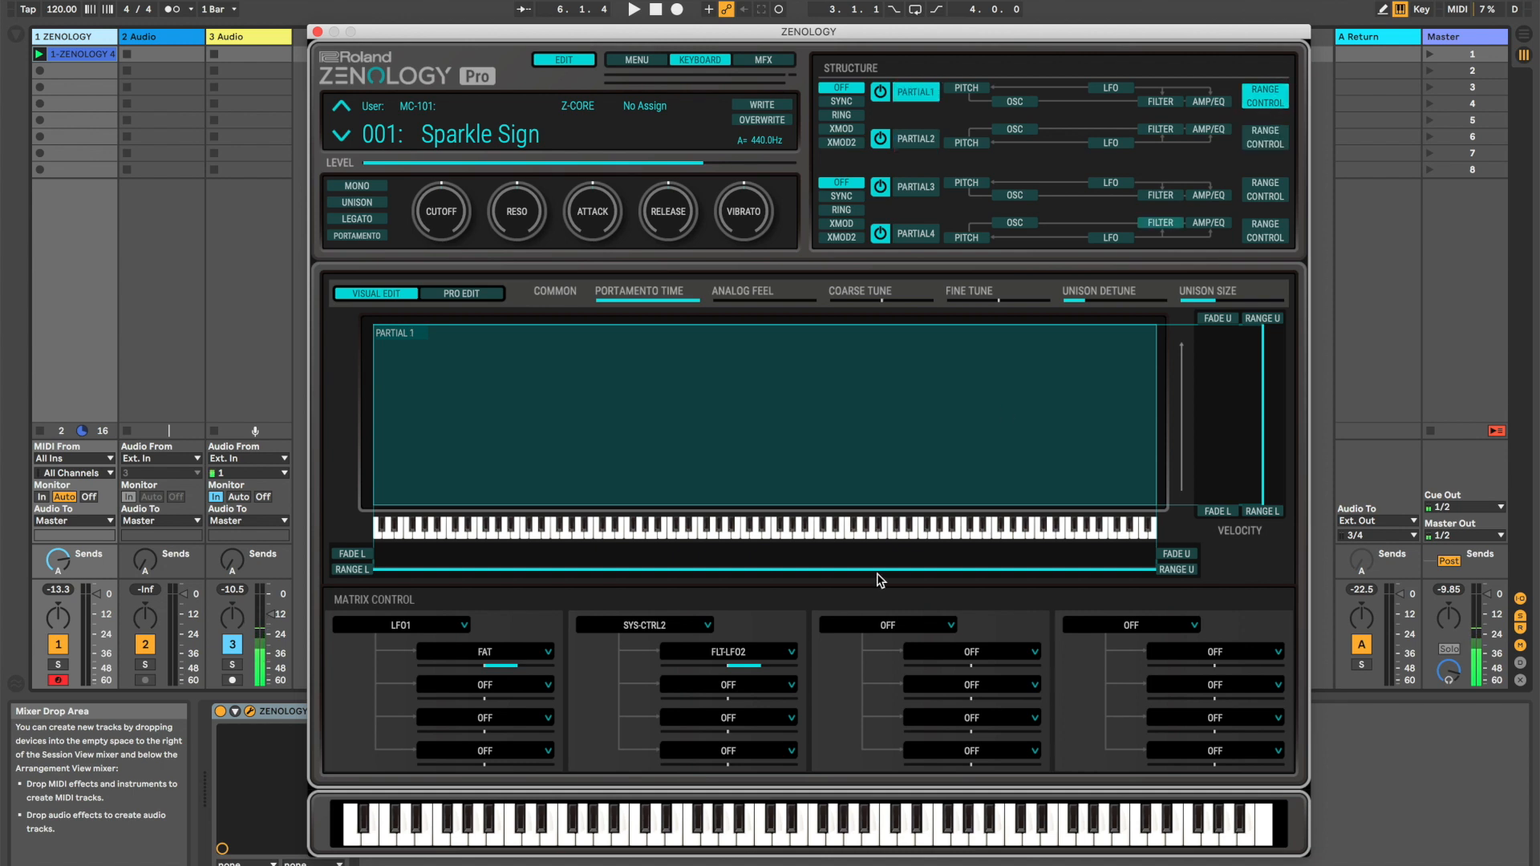
click(691, 628)
click(690, 626)
click(1265, 136)
click(914, 92)
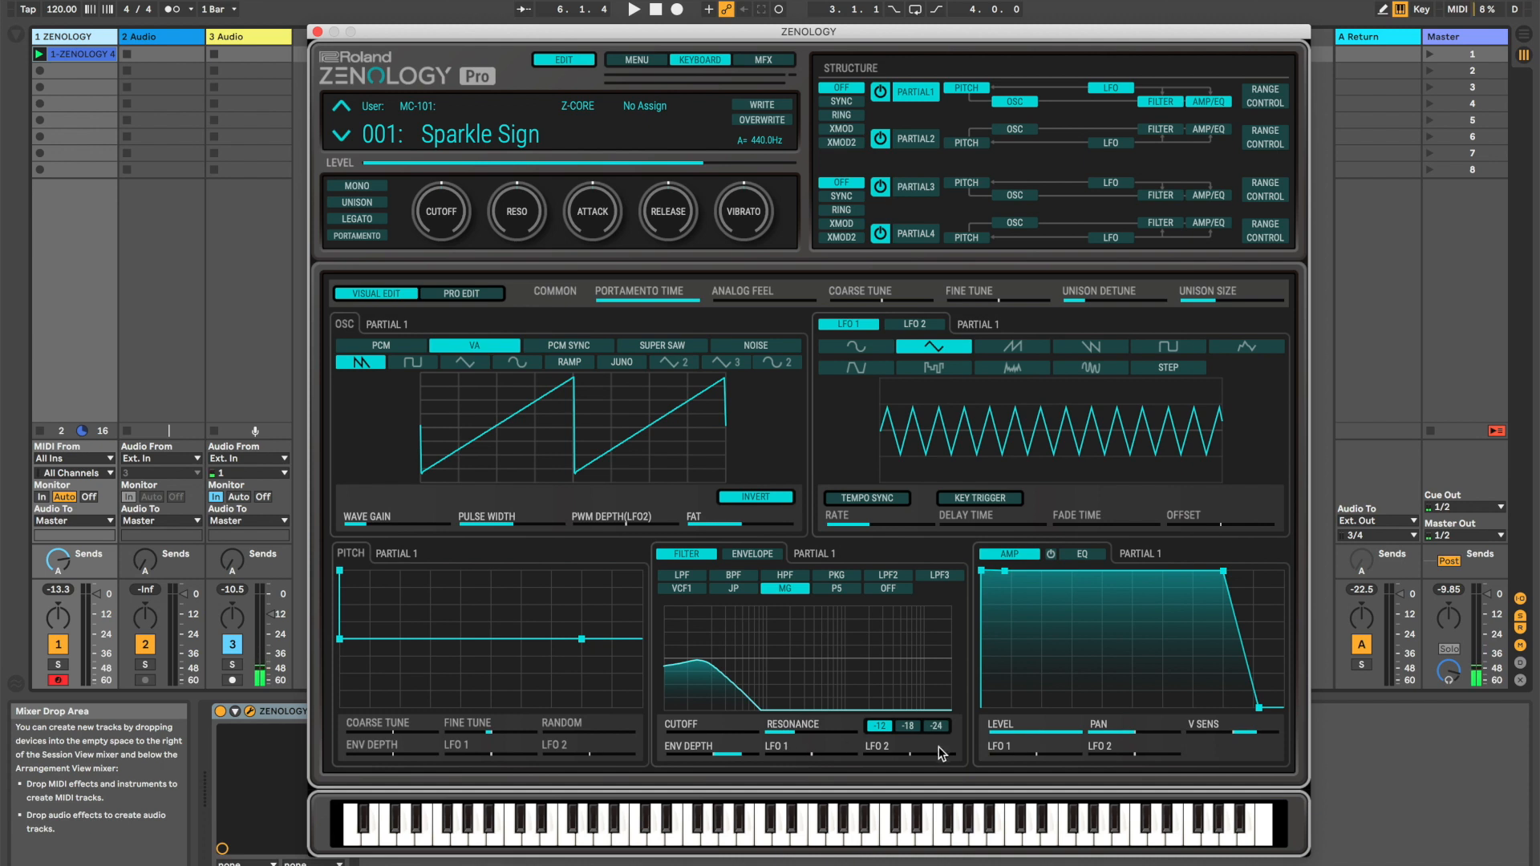
Play the clip while trying filter LFO 2 depth at 58 on Partial 1, and set the depth to 0 on Partials 1 and 2
key(space)
drag(906, 761, 938, 762)
click(916, 139)
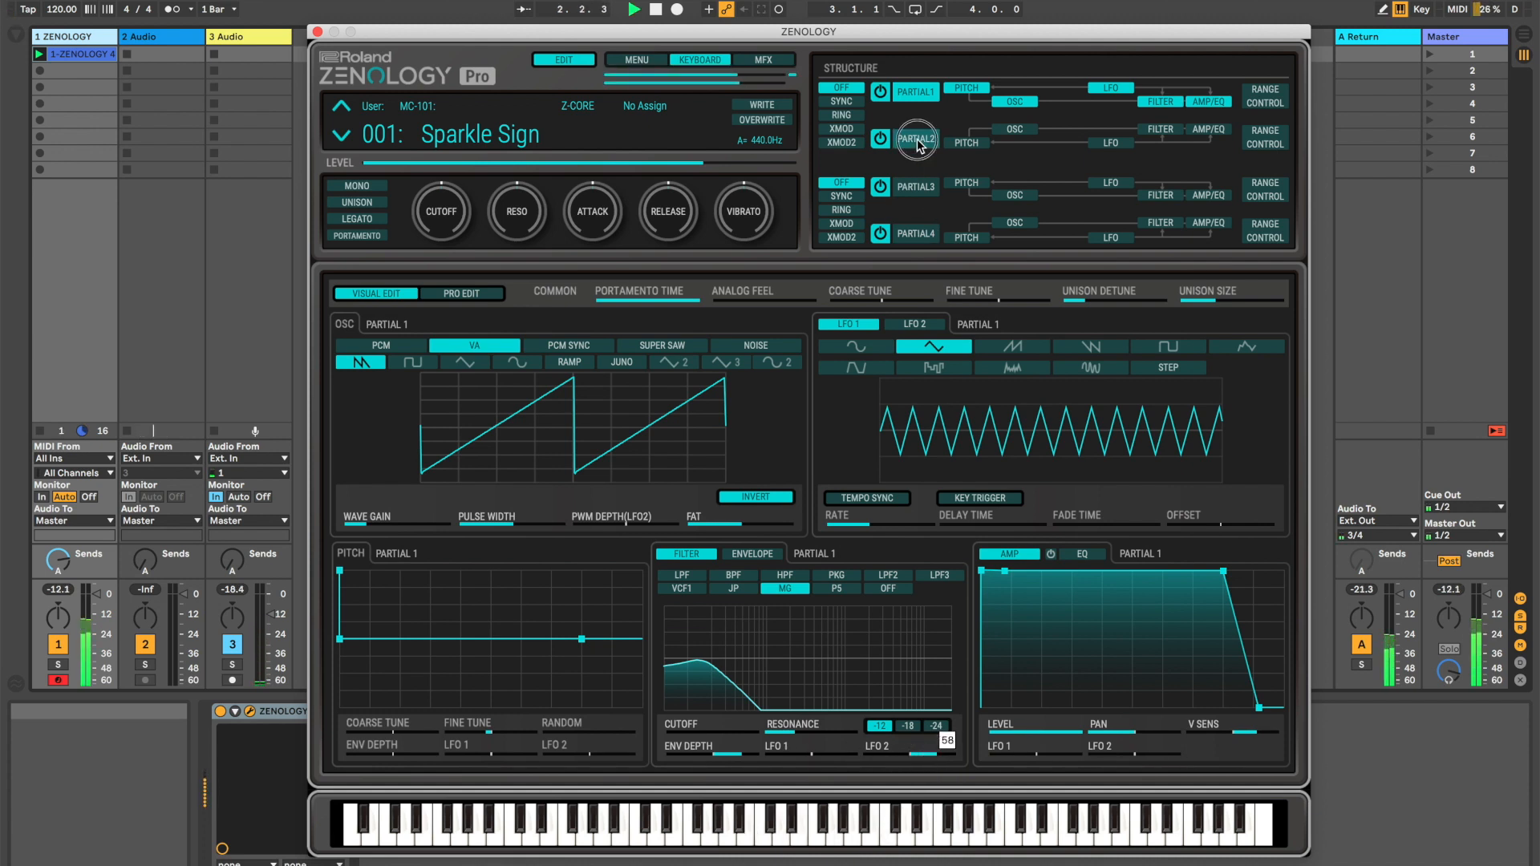
mouse_move(916, 754)
mouse_down()
mouse_move(932, 752)
mouse_move(909, 754)
mouse_up()
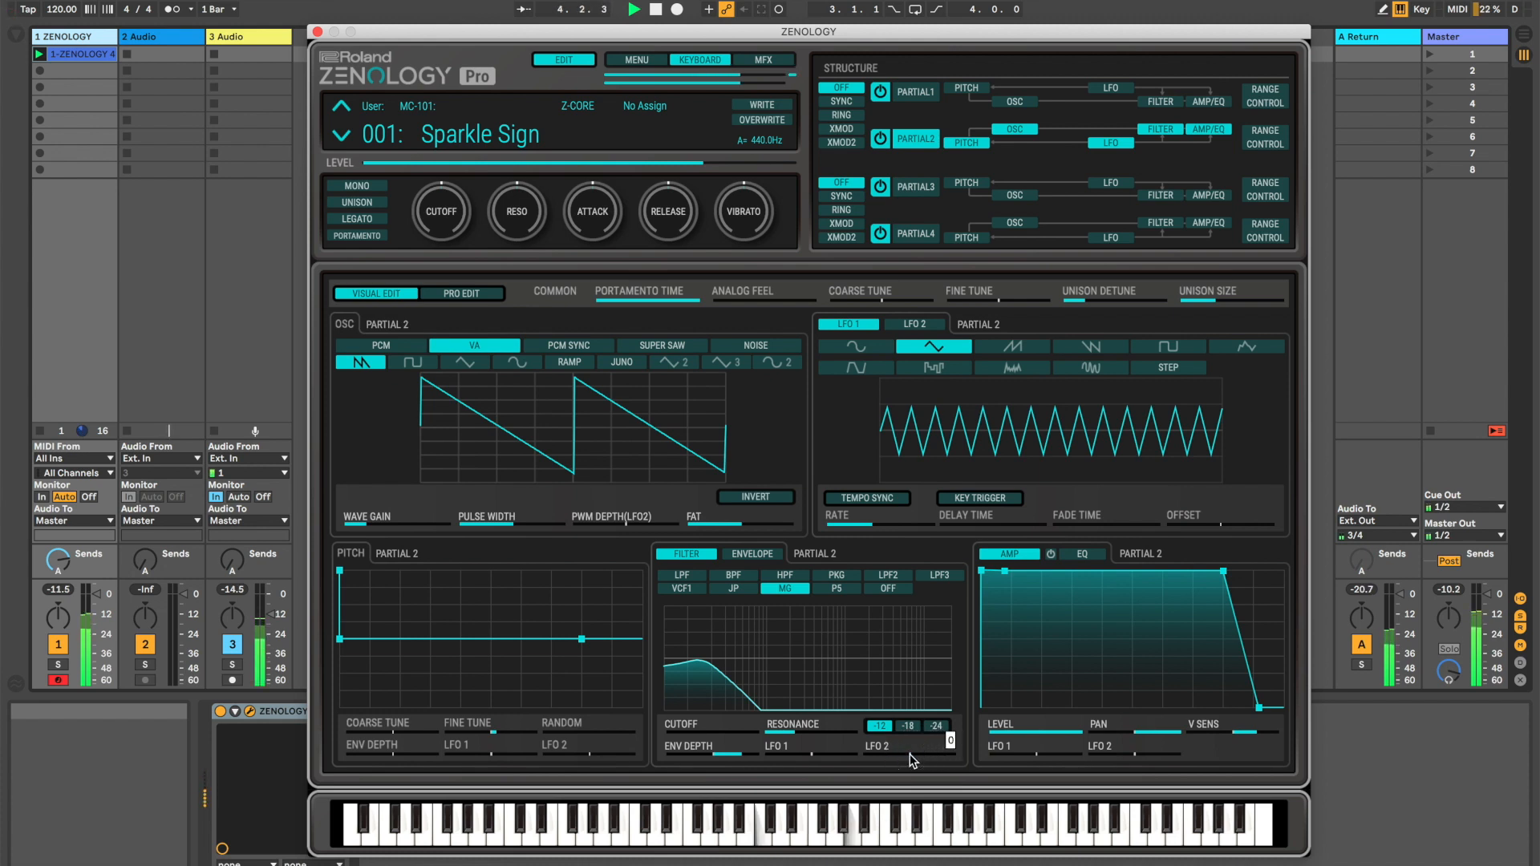
click(911, 90)
drag(908, 756, 911, 756)
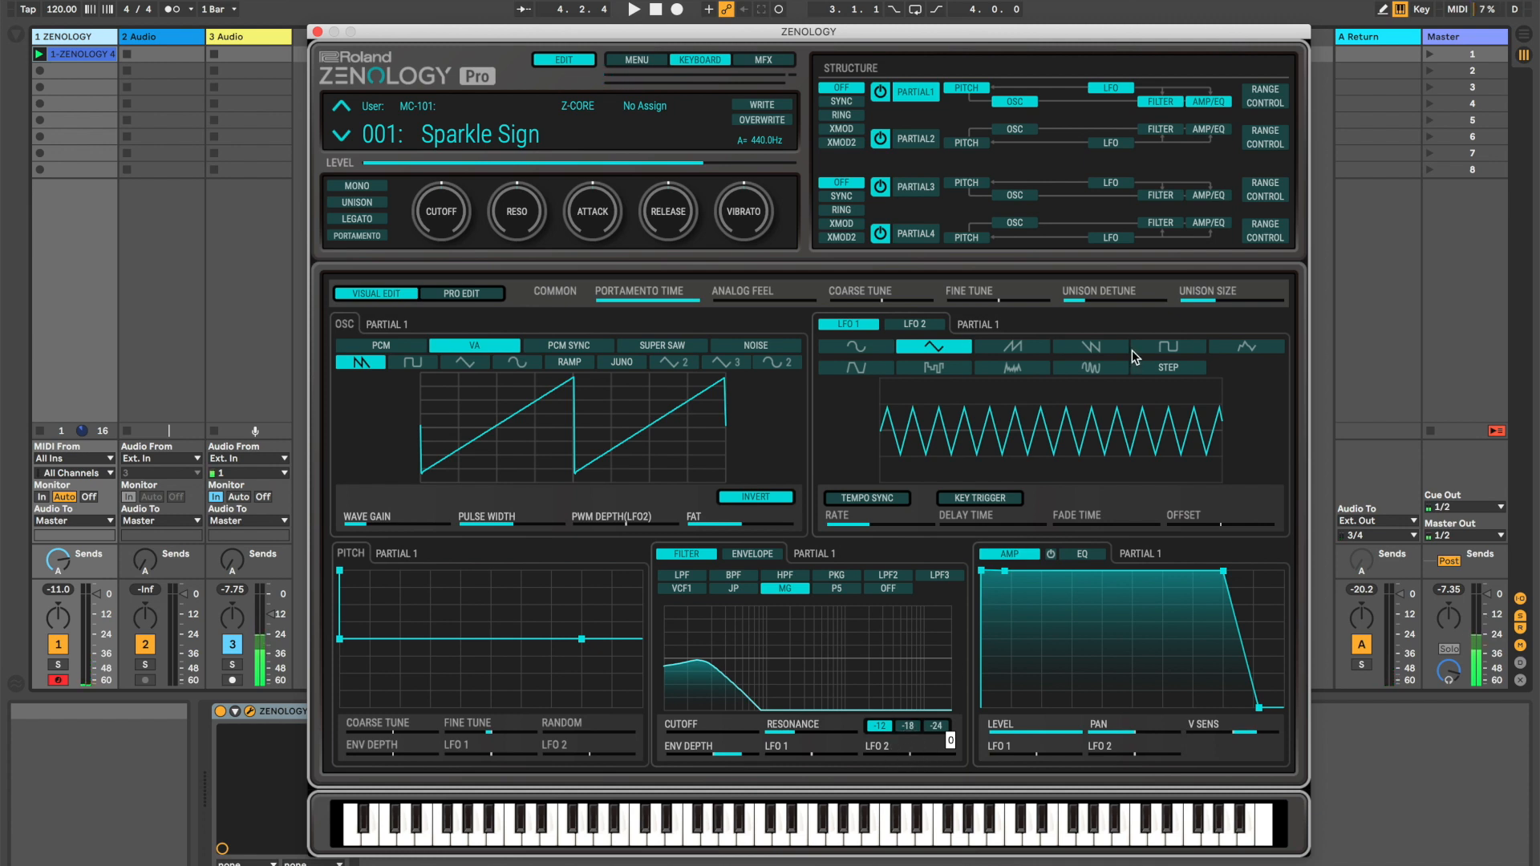
Lower the Cutoff macro with Partial 1's matrix control shown, and display Partial 4's matrix control assignments
click(1261, 95)
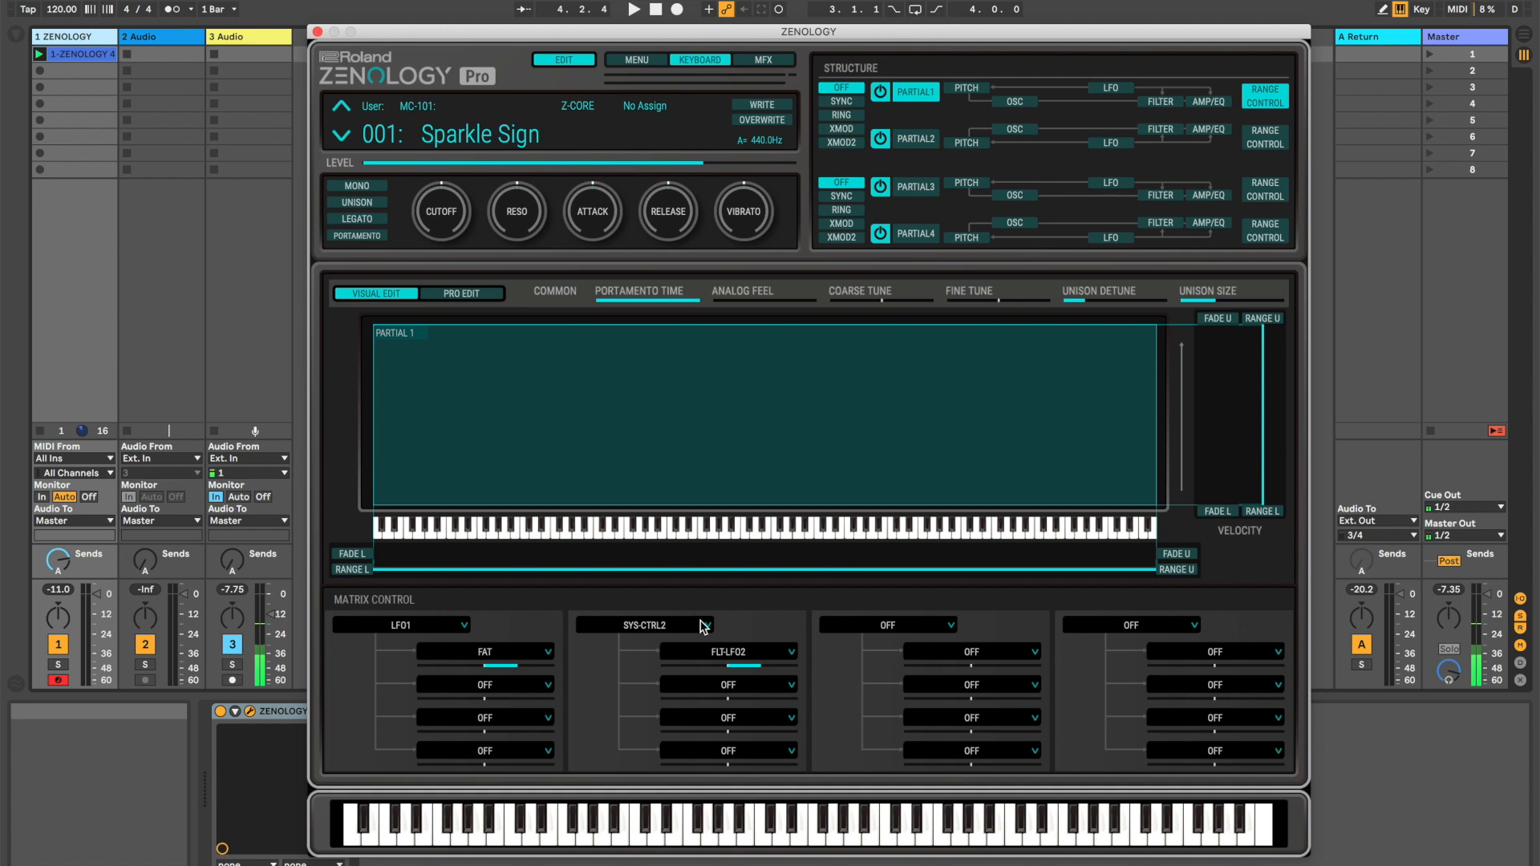
drag(408, 193, 440, 257)
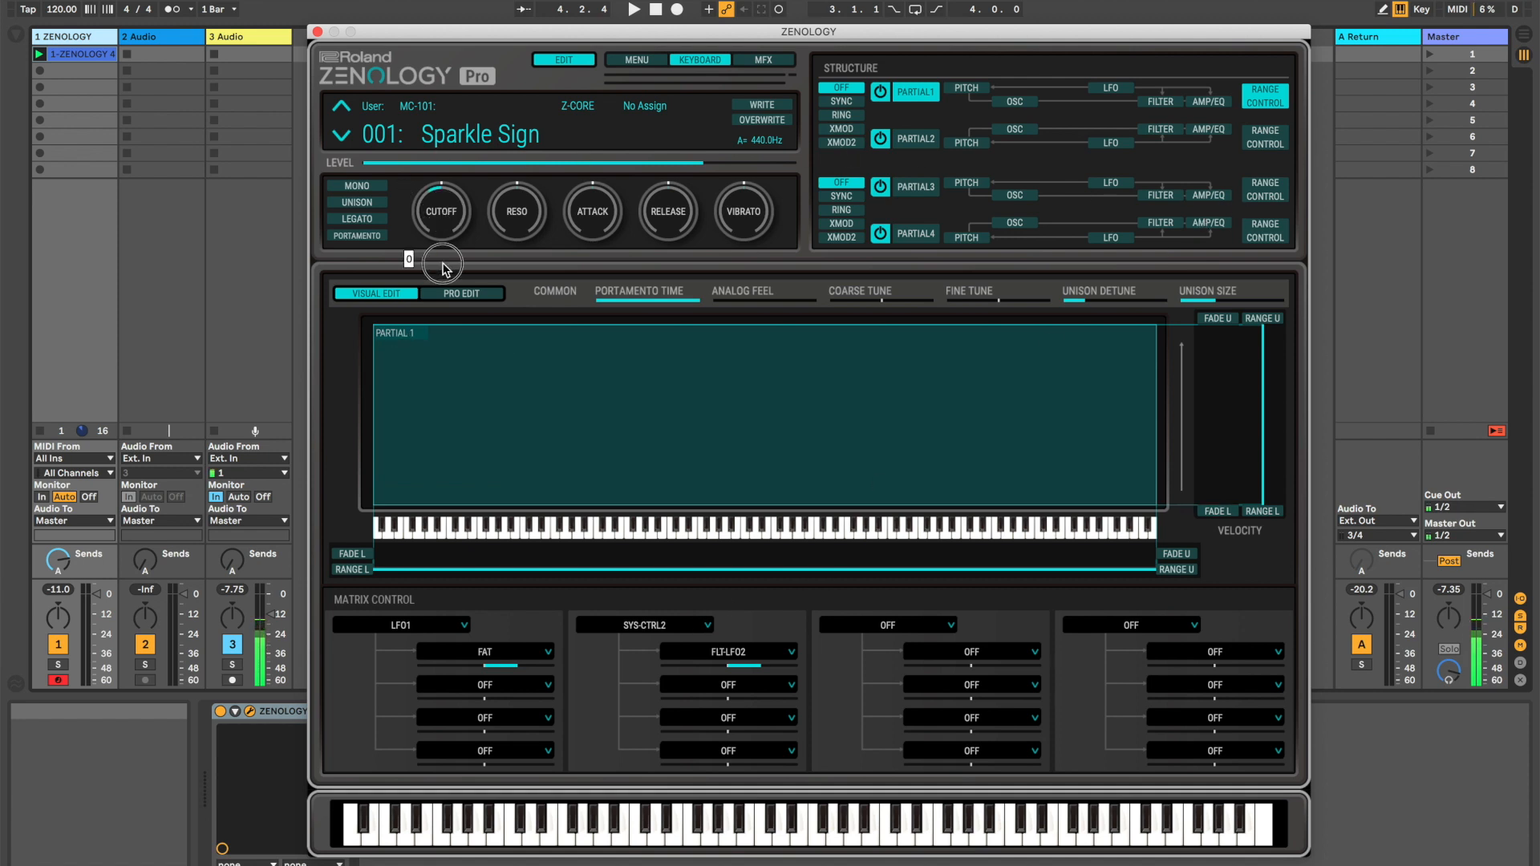
click(1264, 231)
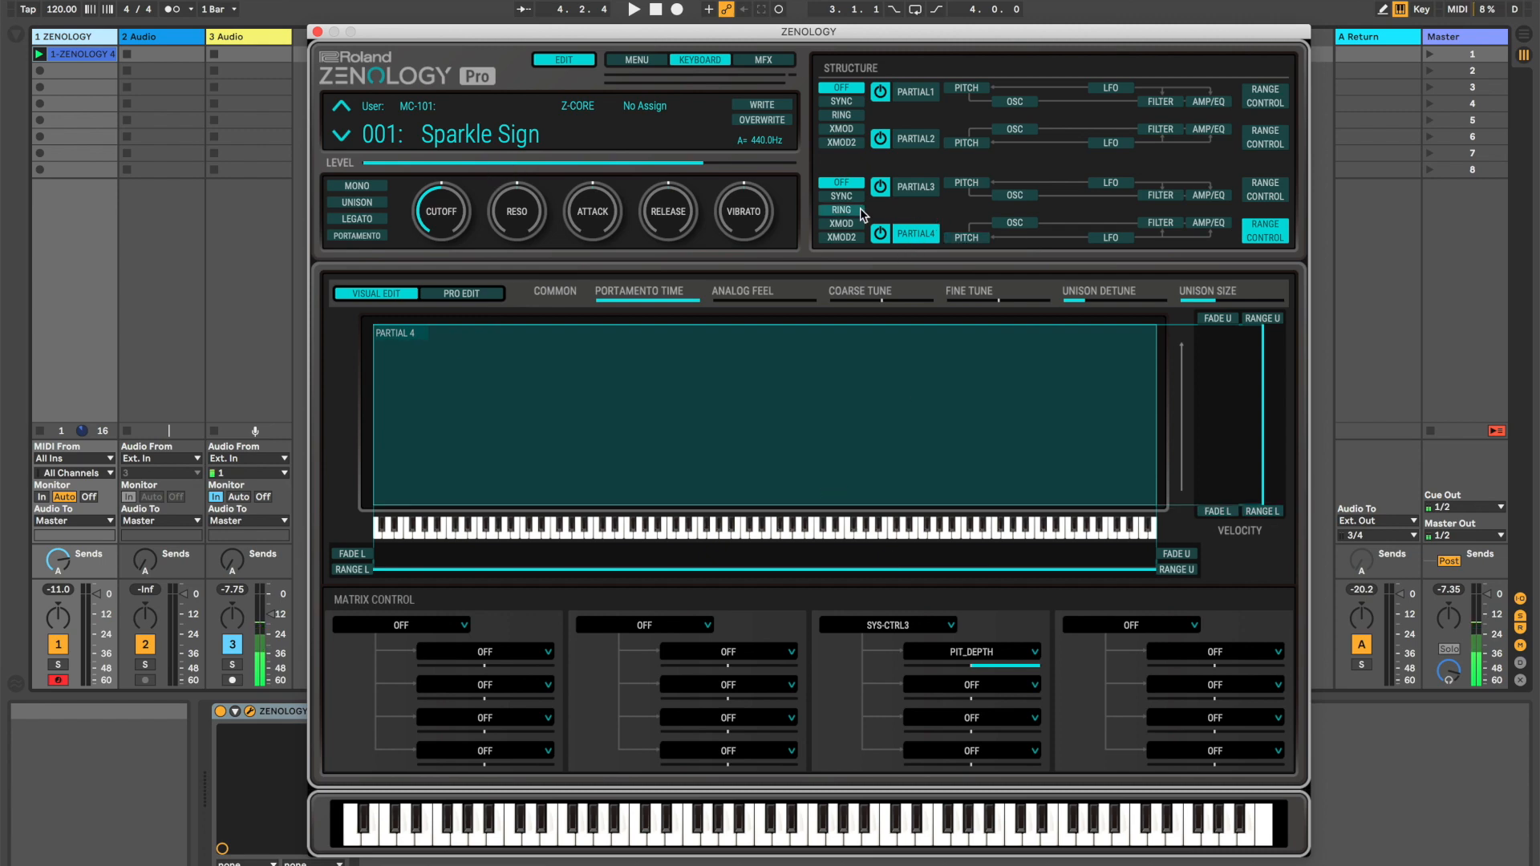
Play the clip while trying Partial 4's pitch envelope depth at 100, return it to 0, and stop playback
click(914, 233)
key(space)
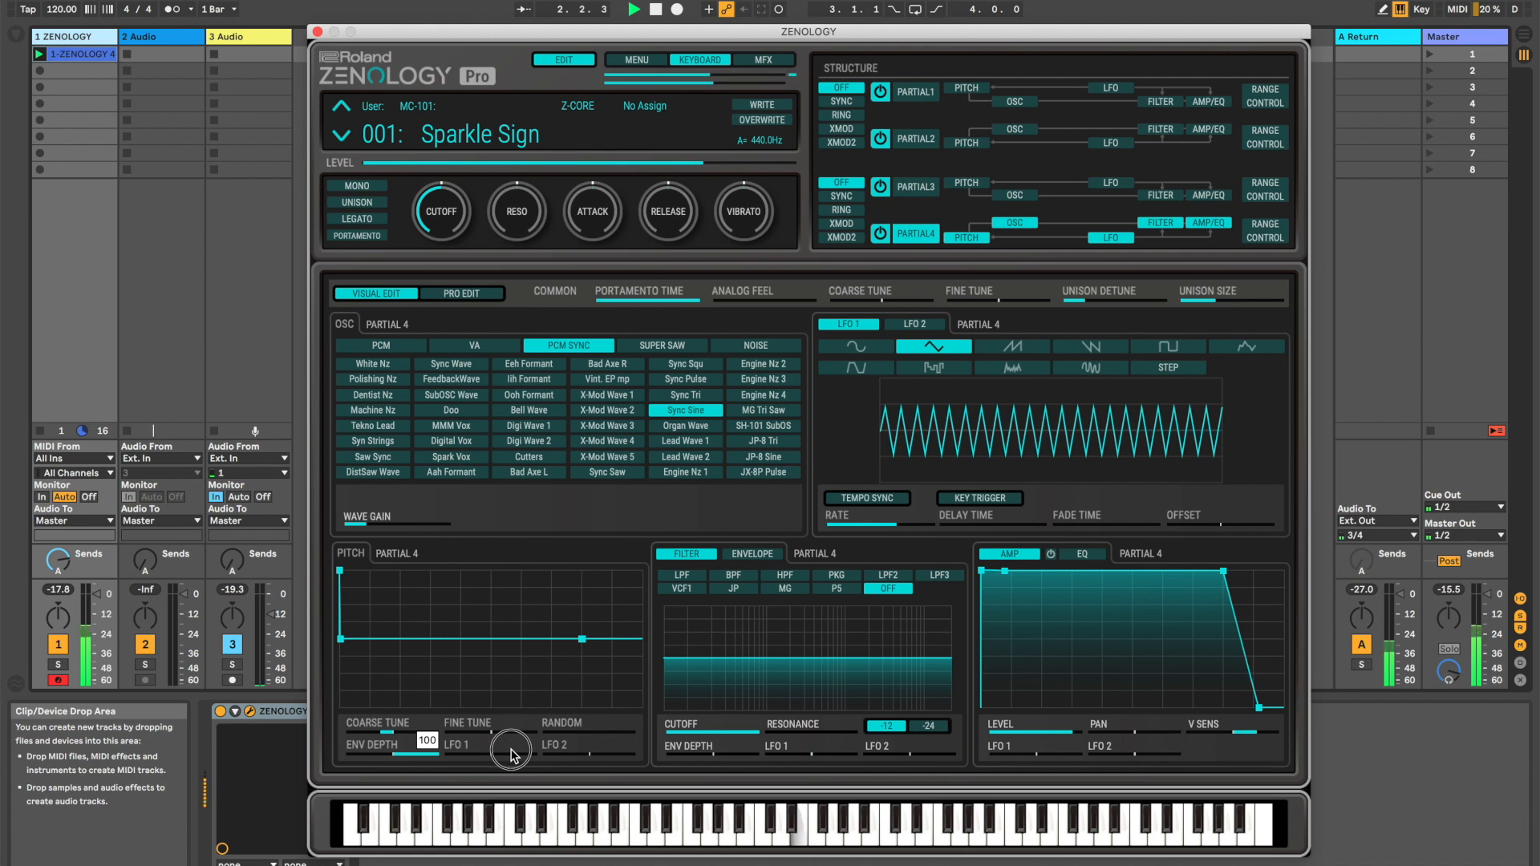
drag(507, 754, 393, 755)
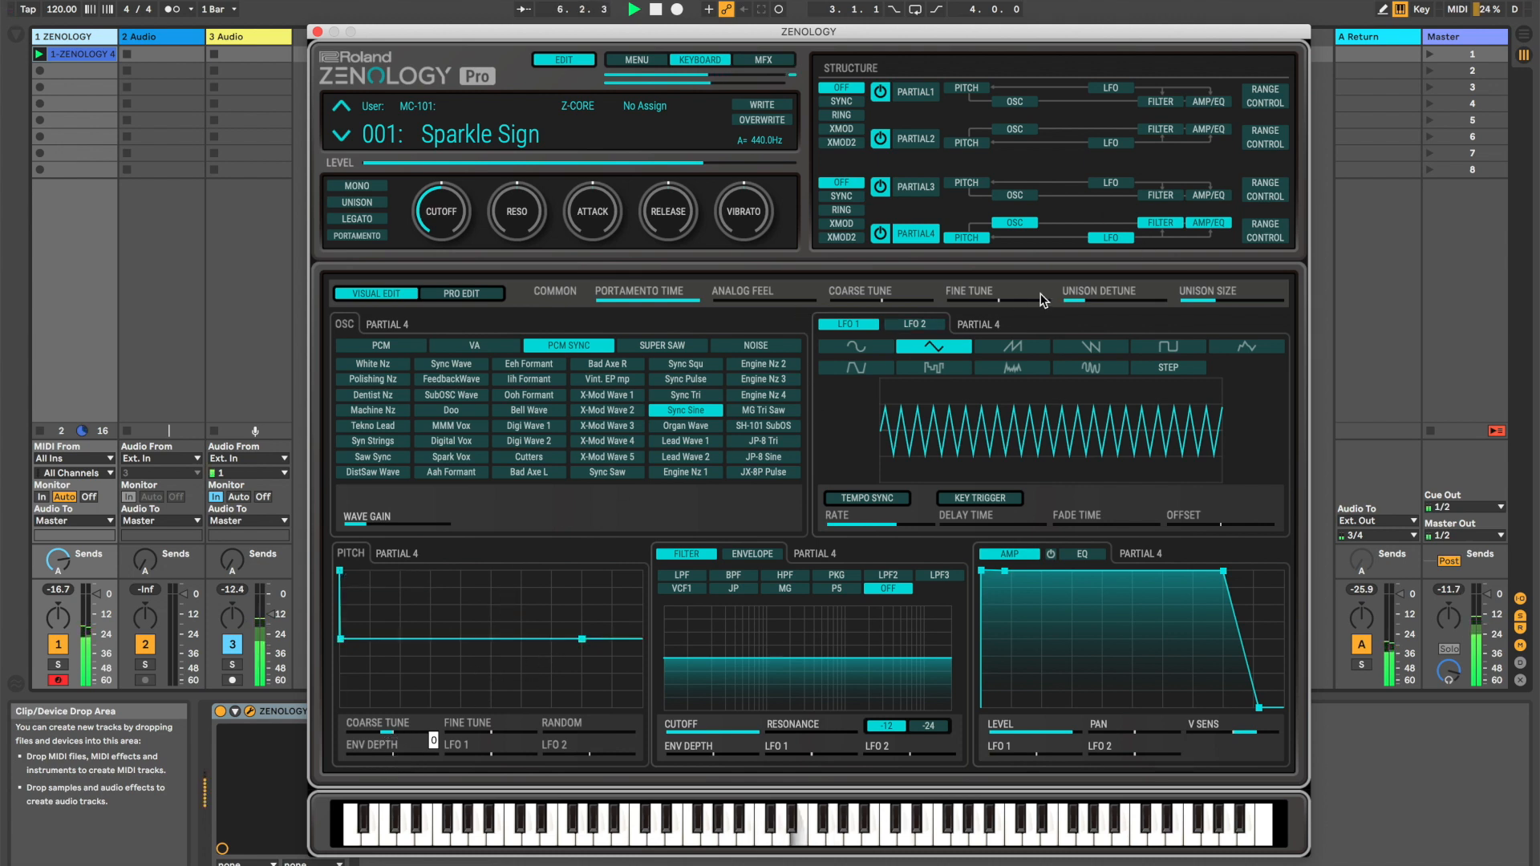
key(space)
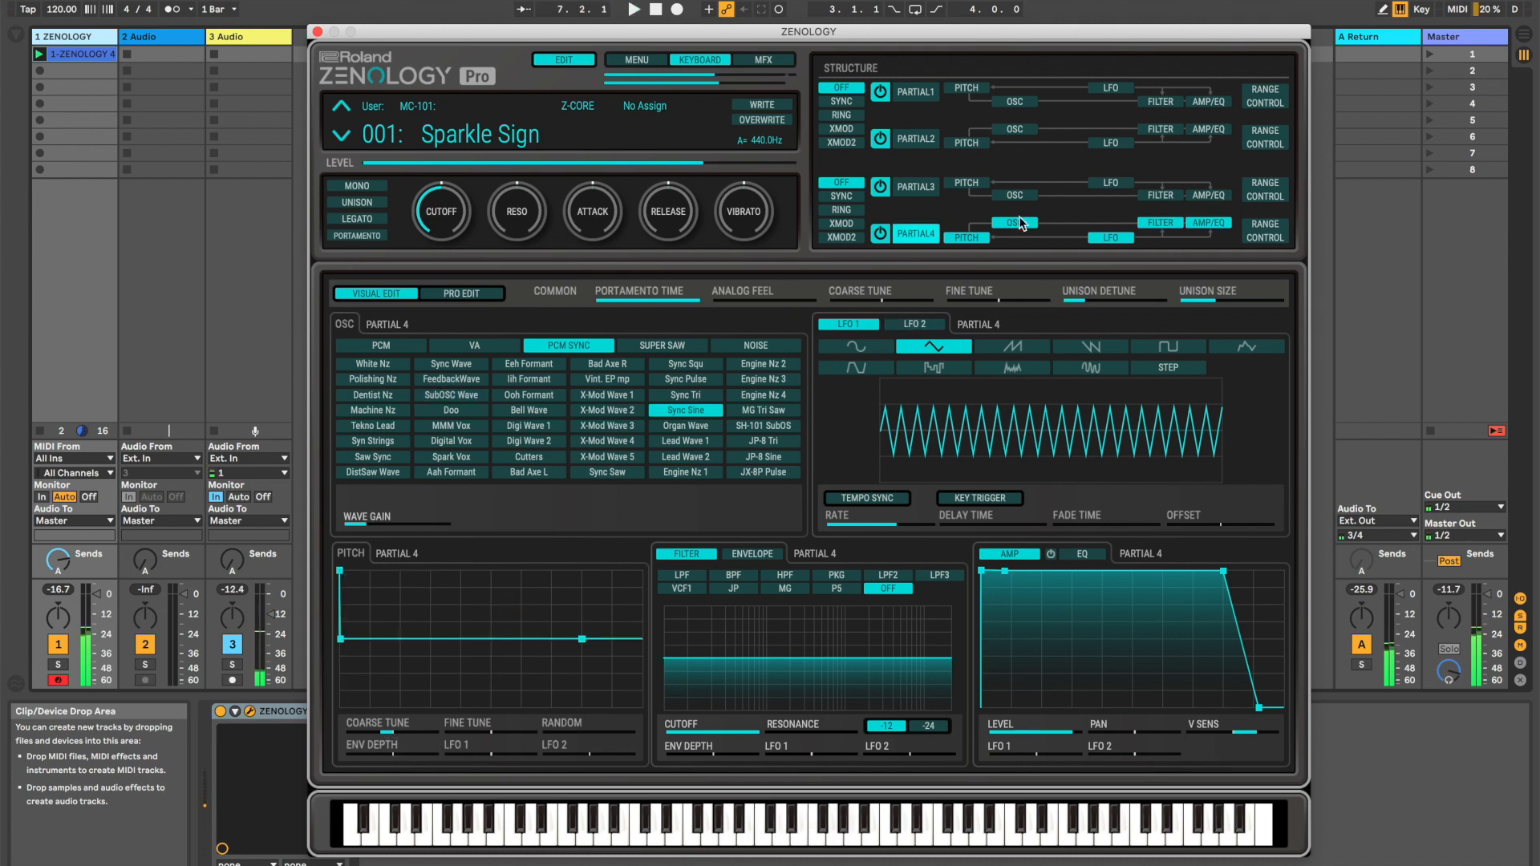
Check Partial 4's matrix control, switch to Partial 1's main editor, and return the Cutoff macro to its centre position
click(1265, 230)
click(918, 93)
mouse_move(455, 228)
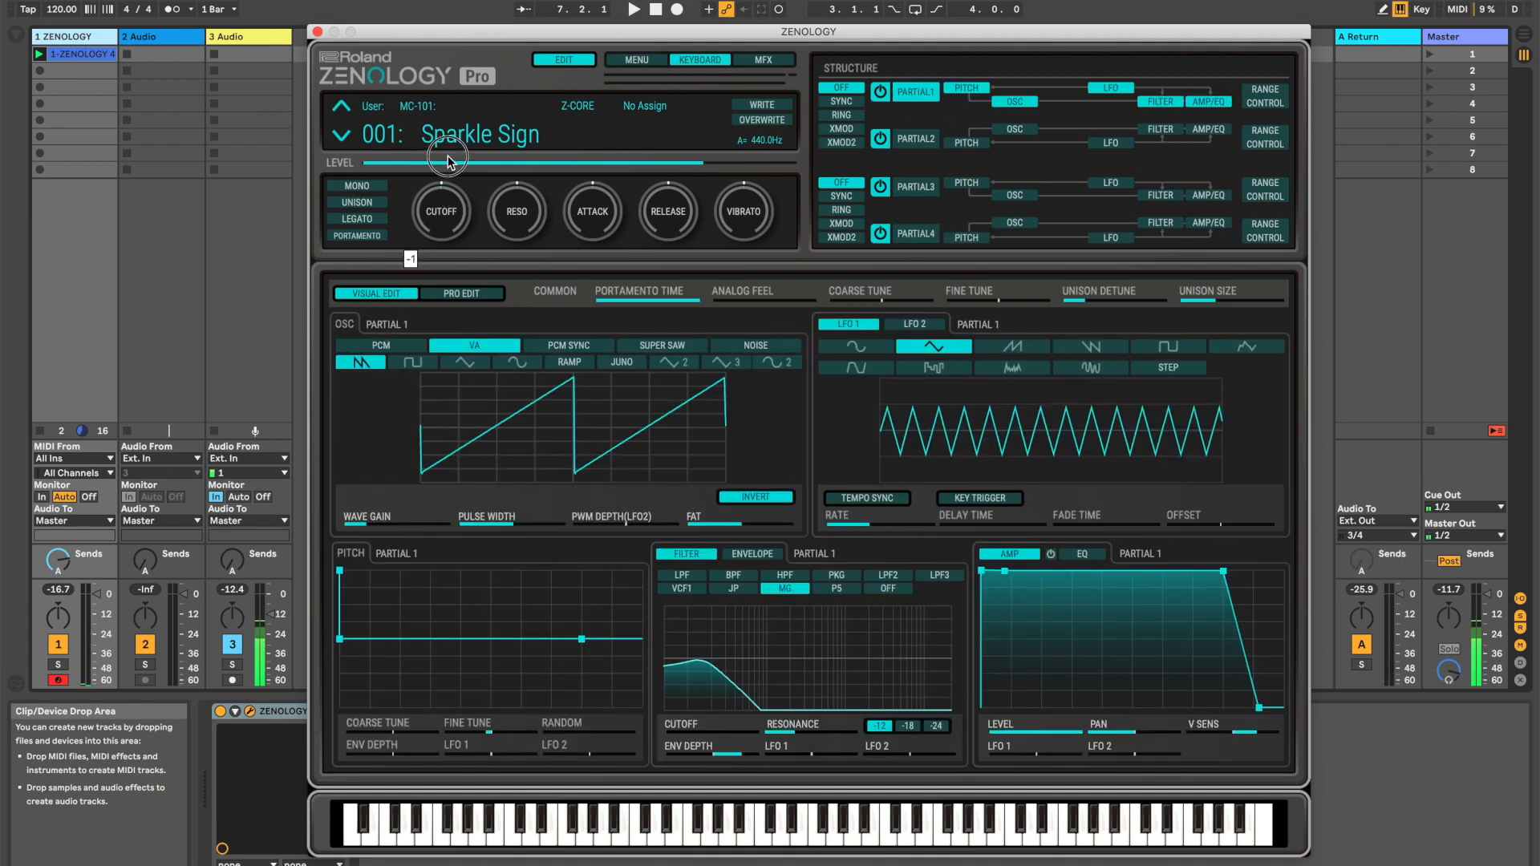
drag(449, 155, 448, 155)
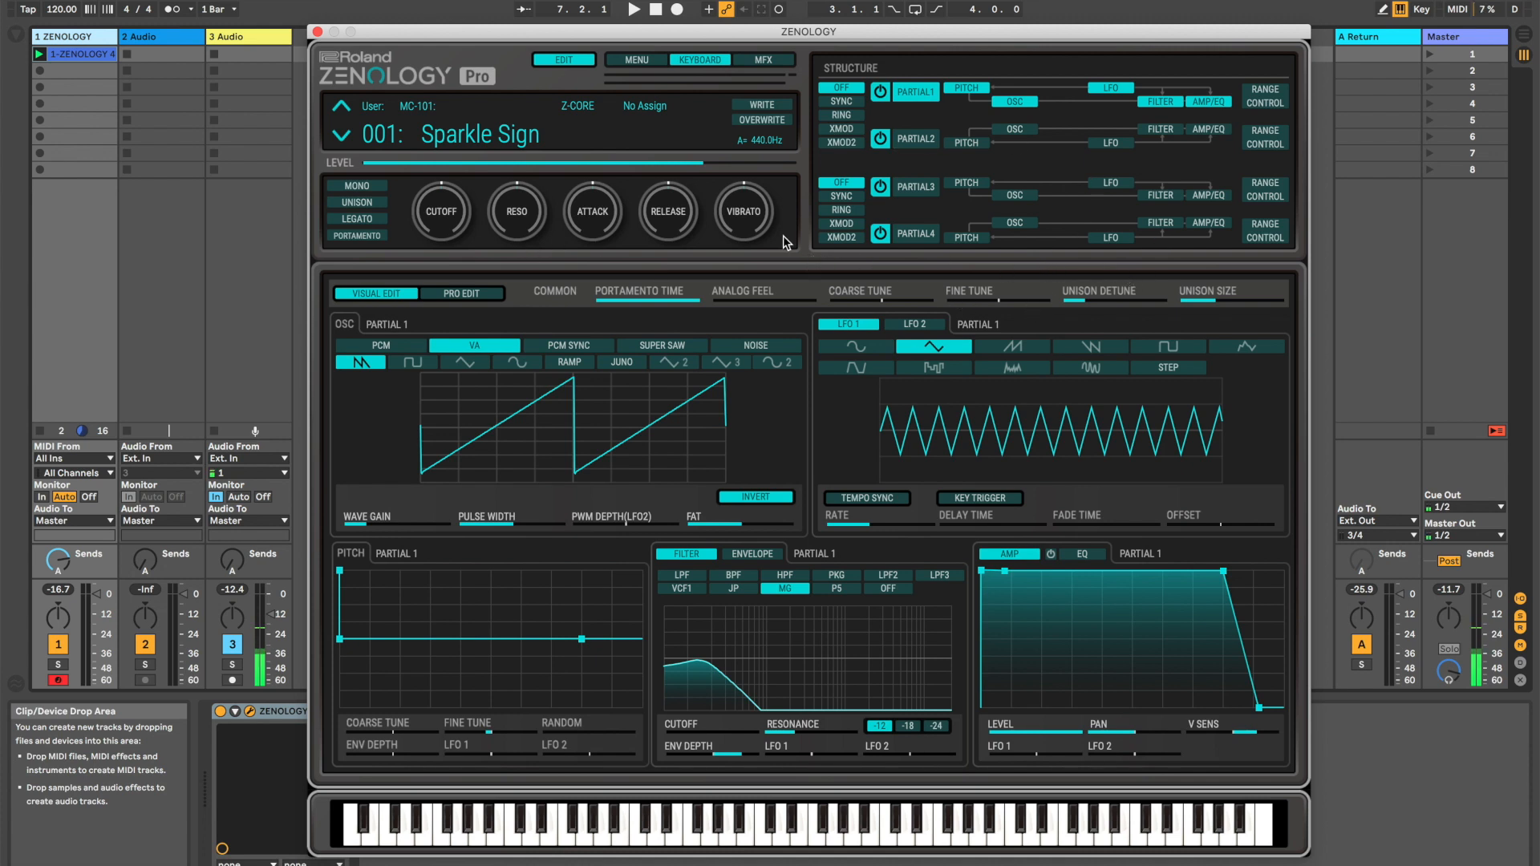
Write the Sparkle Sign tone to slot 001 of the MC-101 user bank
click(768, 107)
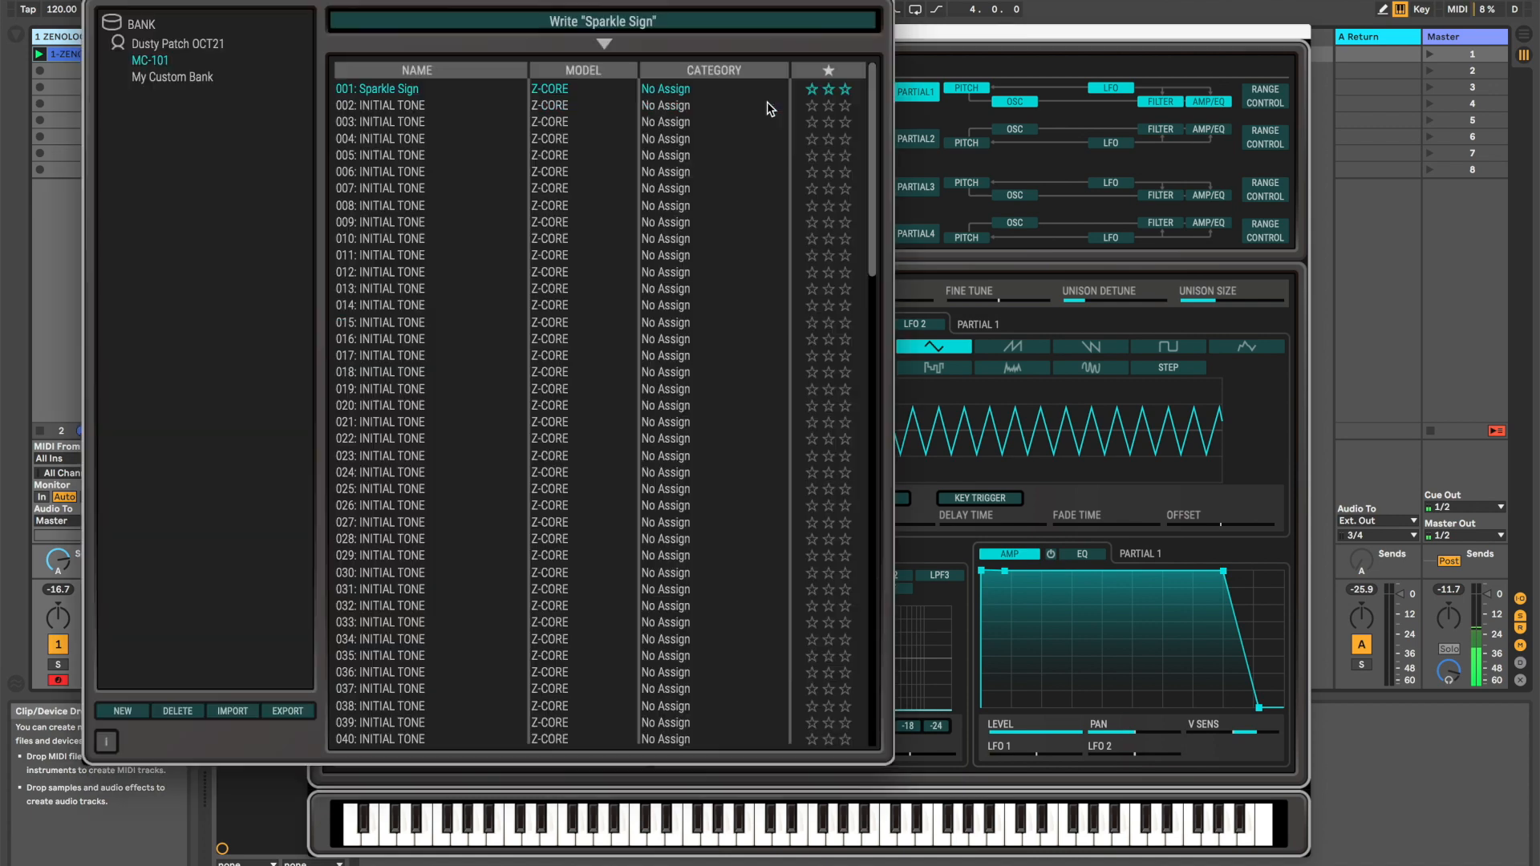
double_click(157, 61)
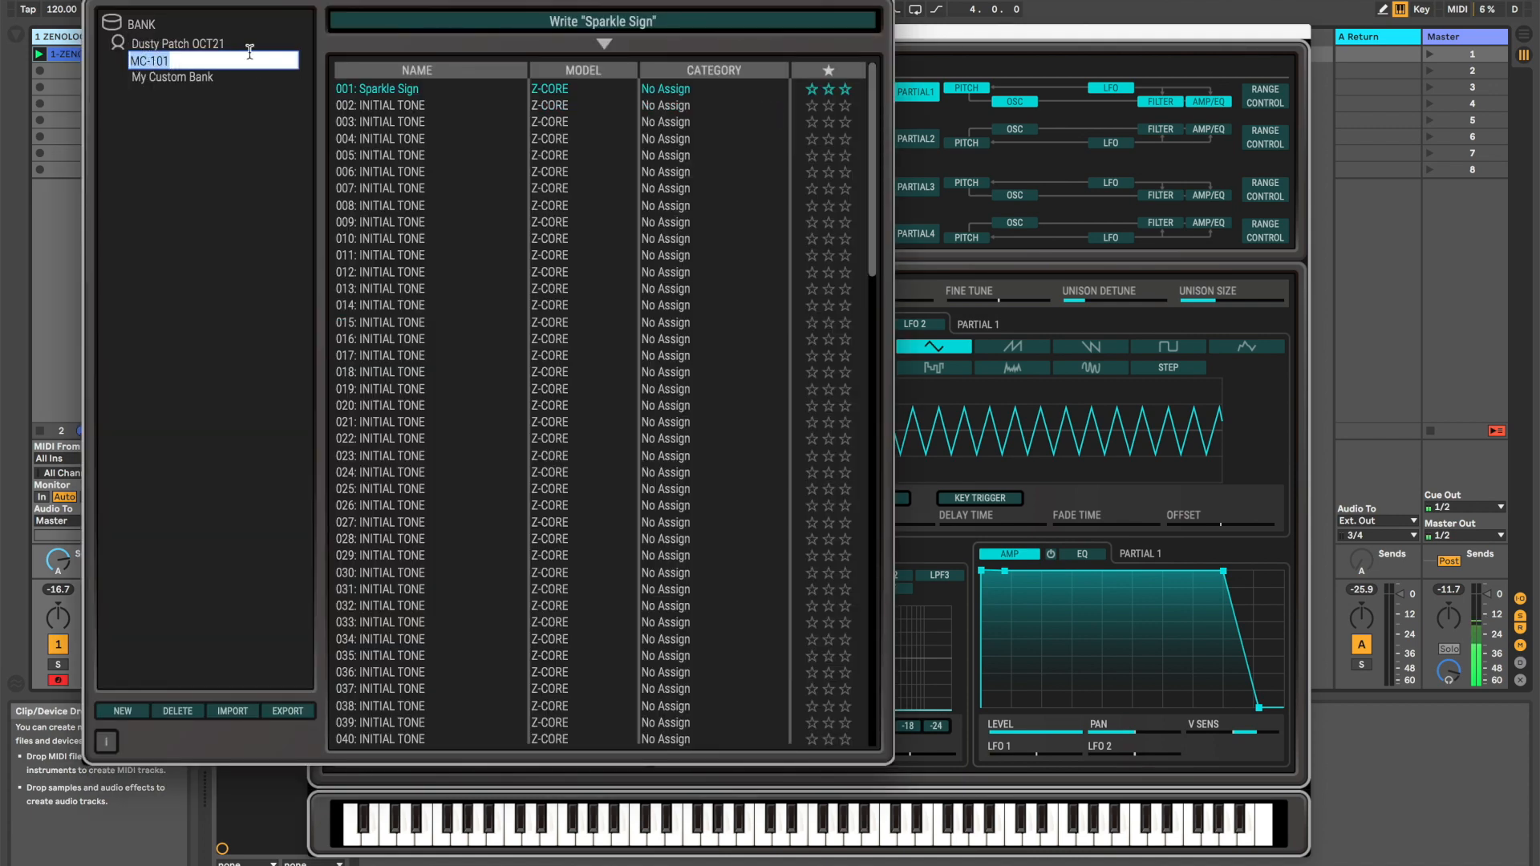
click(470, 91)
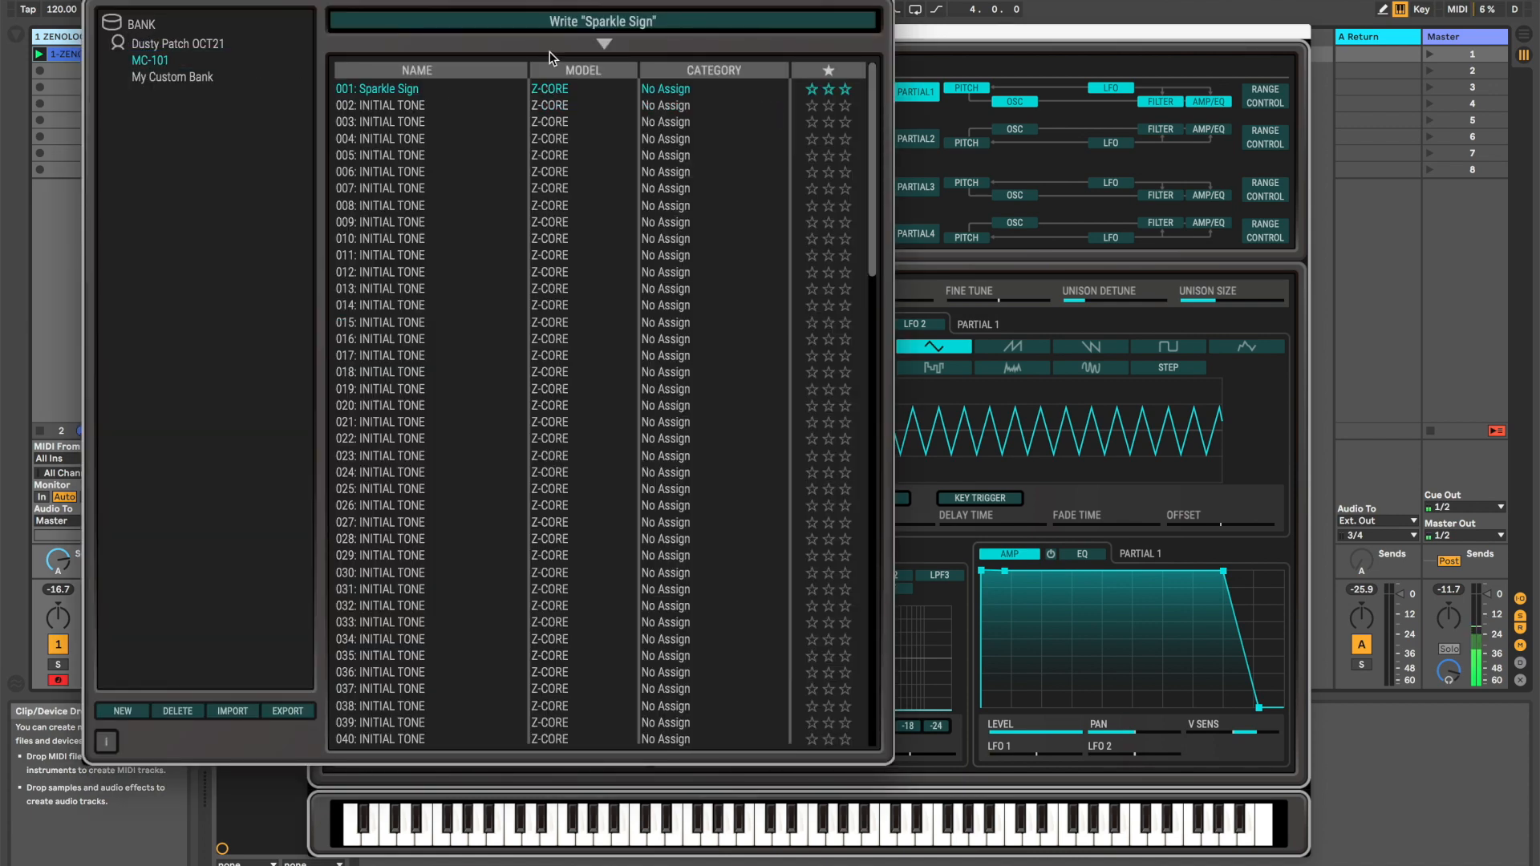
click(631, 26)
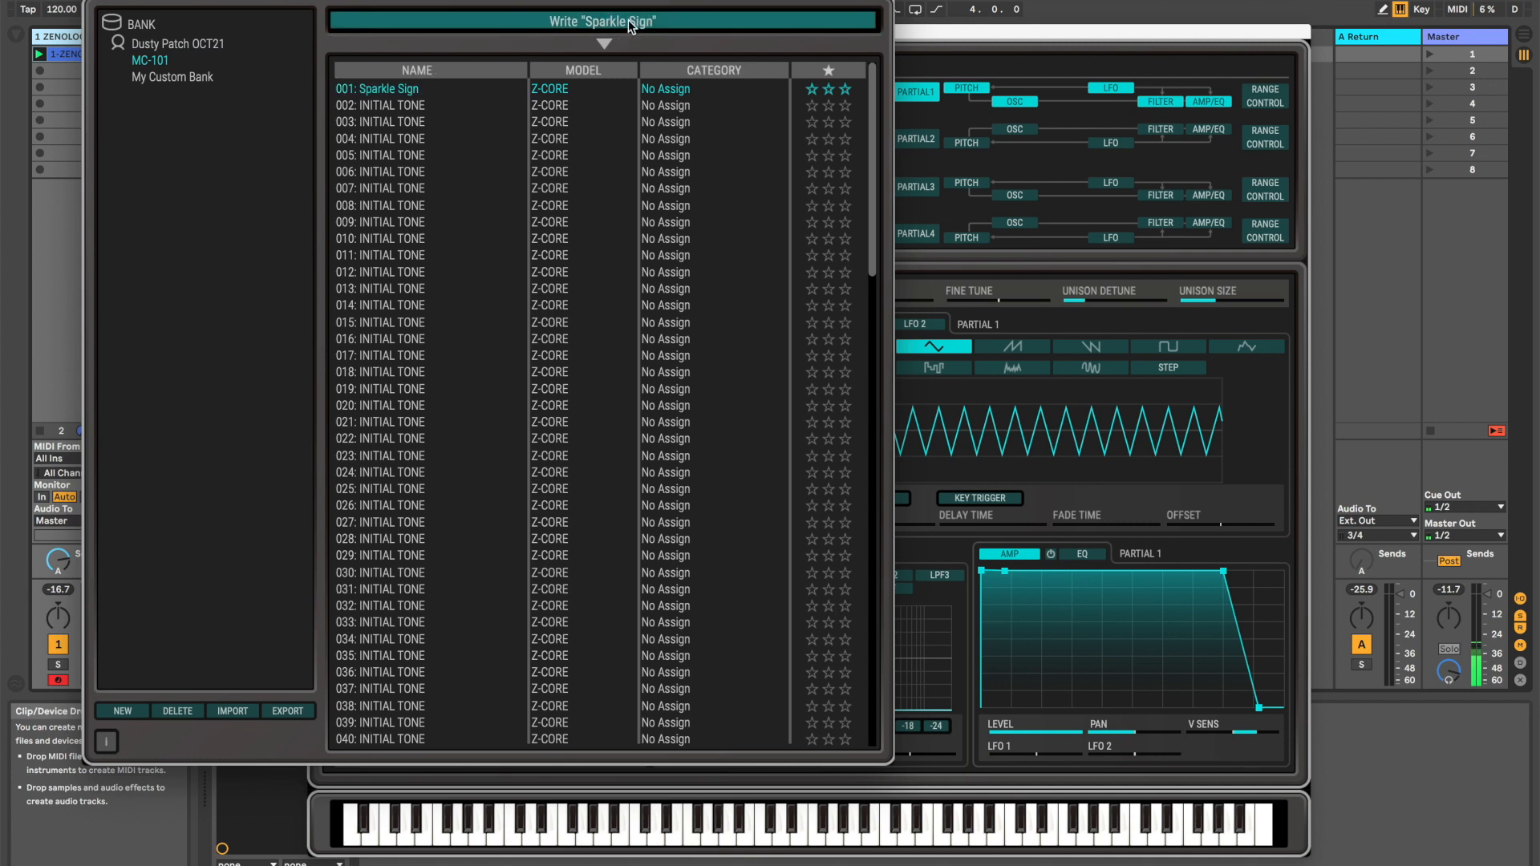
Export the MC-101 bank for Hardware/ZC1 to the ZENOLOGY EXPORTS folder, replacing the existing MC-101.svz, and close the bank window
click(287, 710)
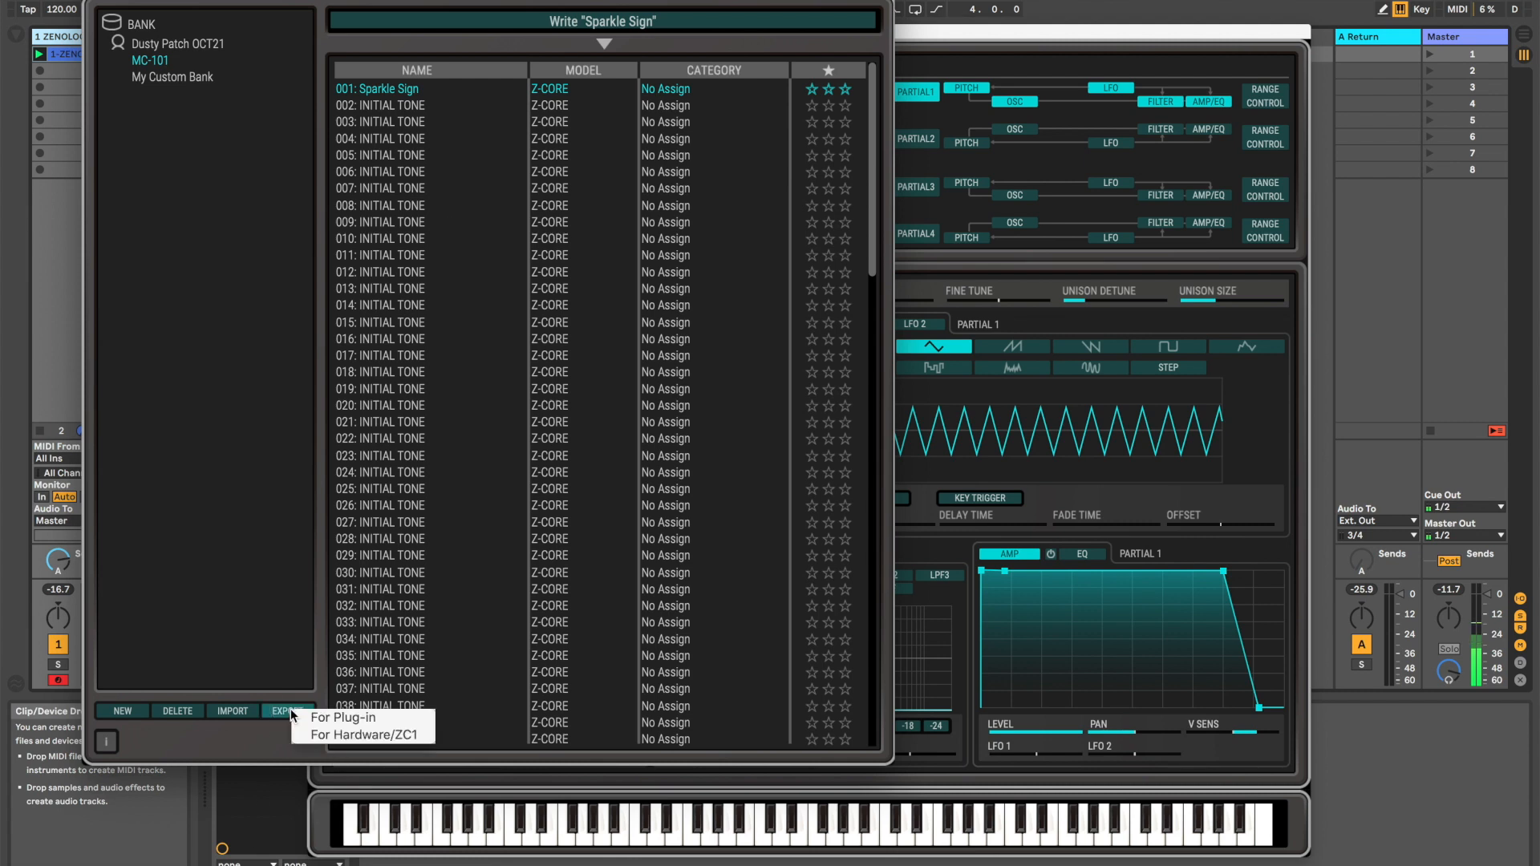
click(395, 736)
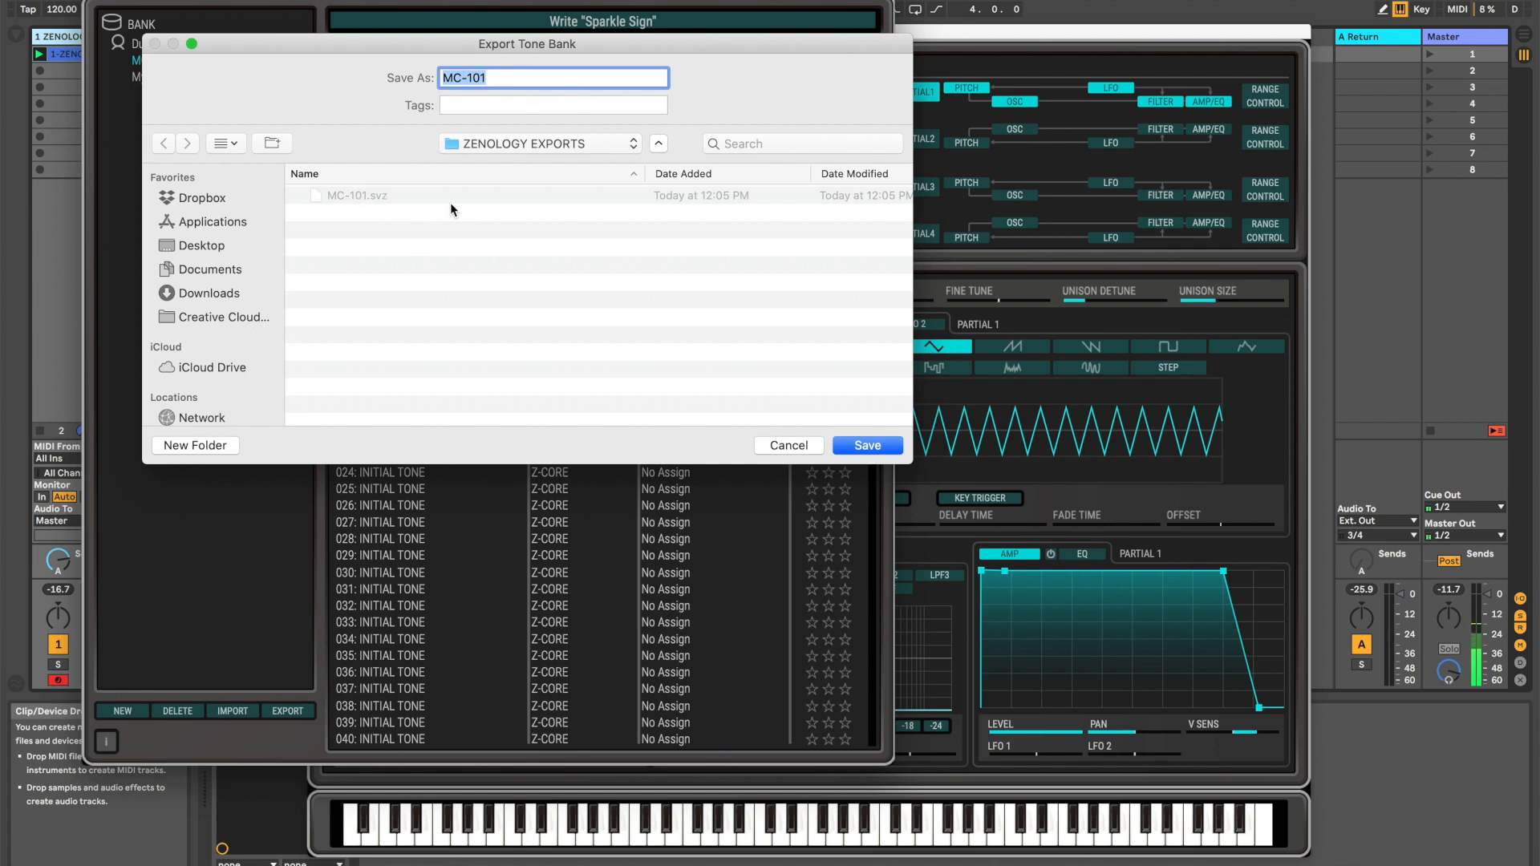
click(876, 440)
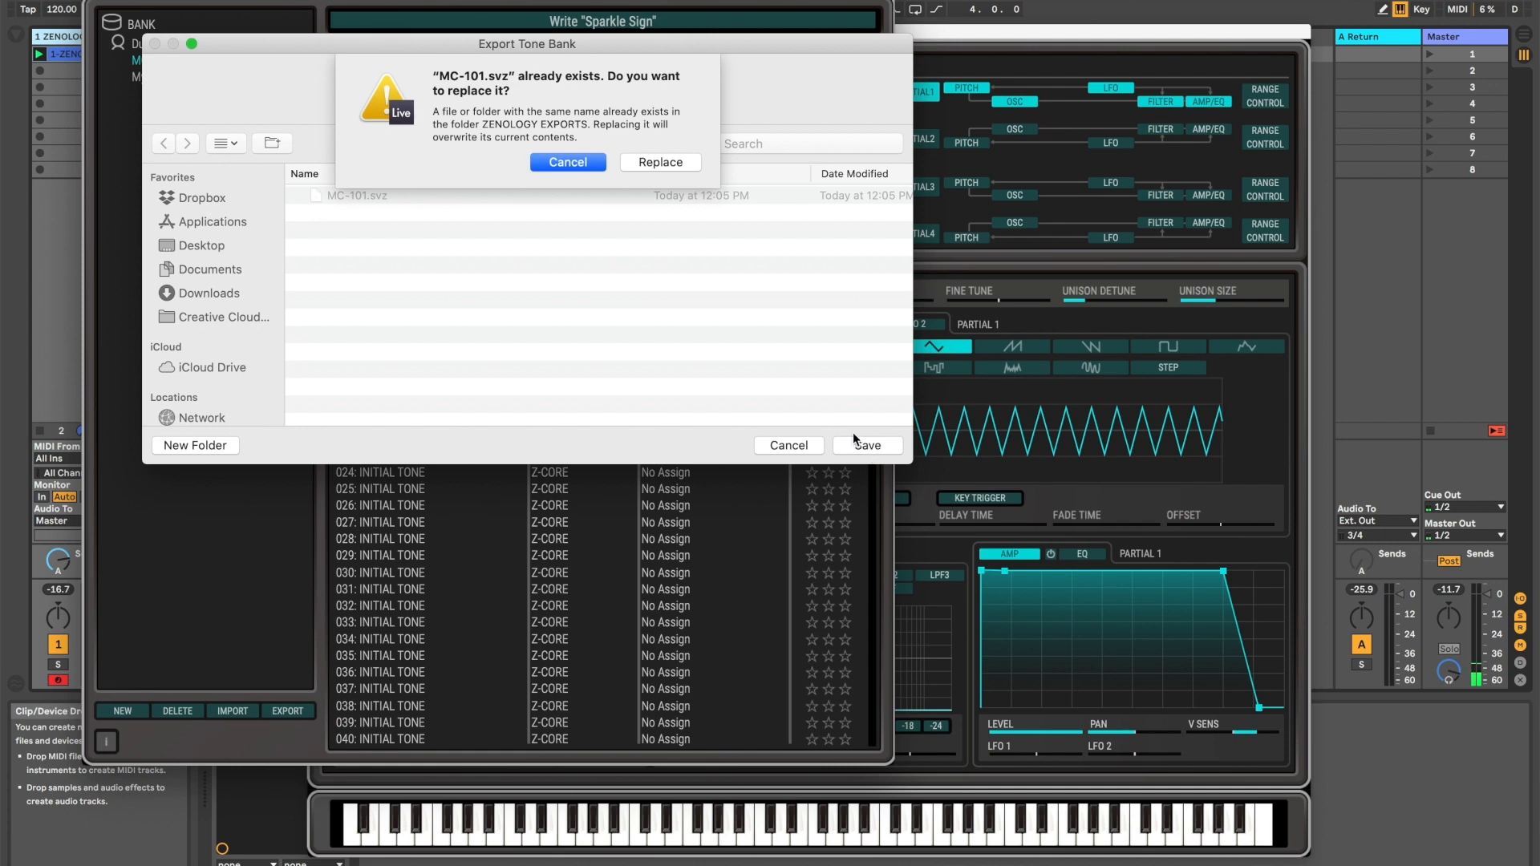
click(660, 163)
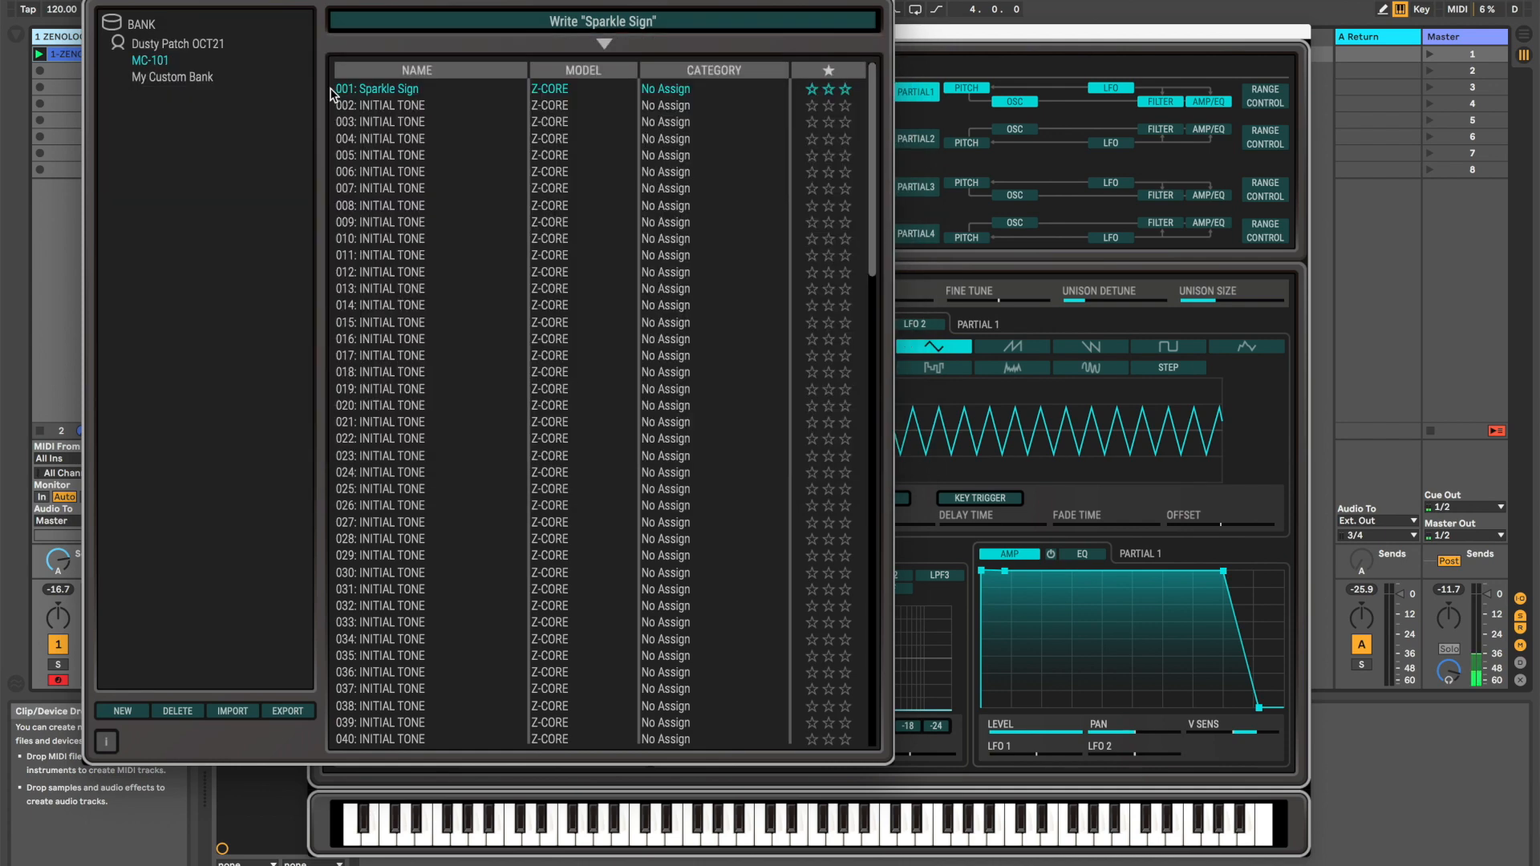
click(92, 0)
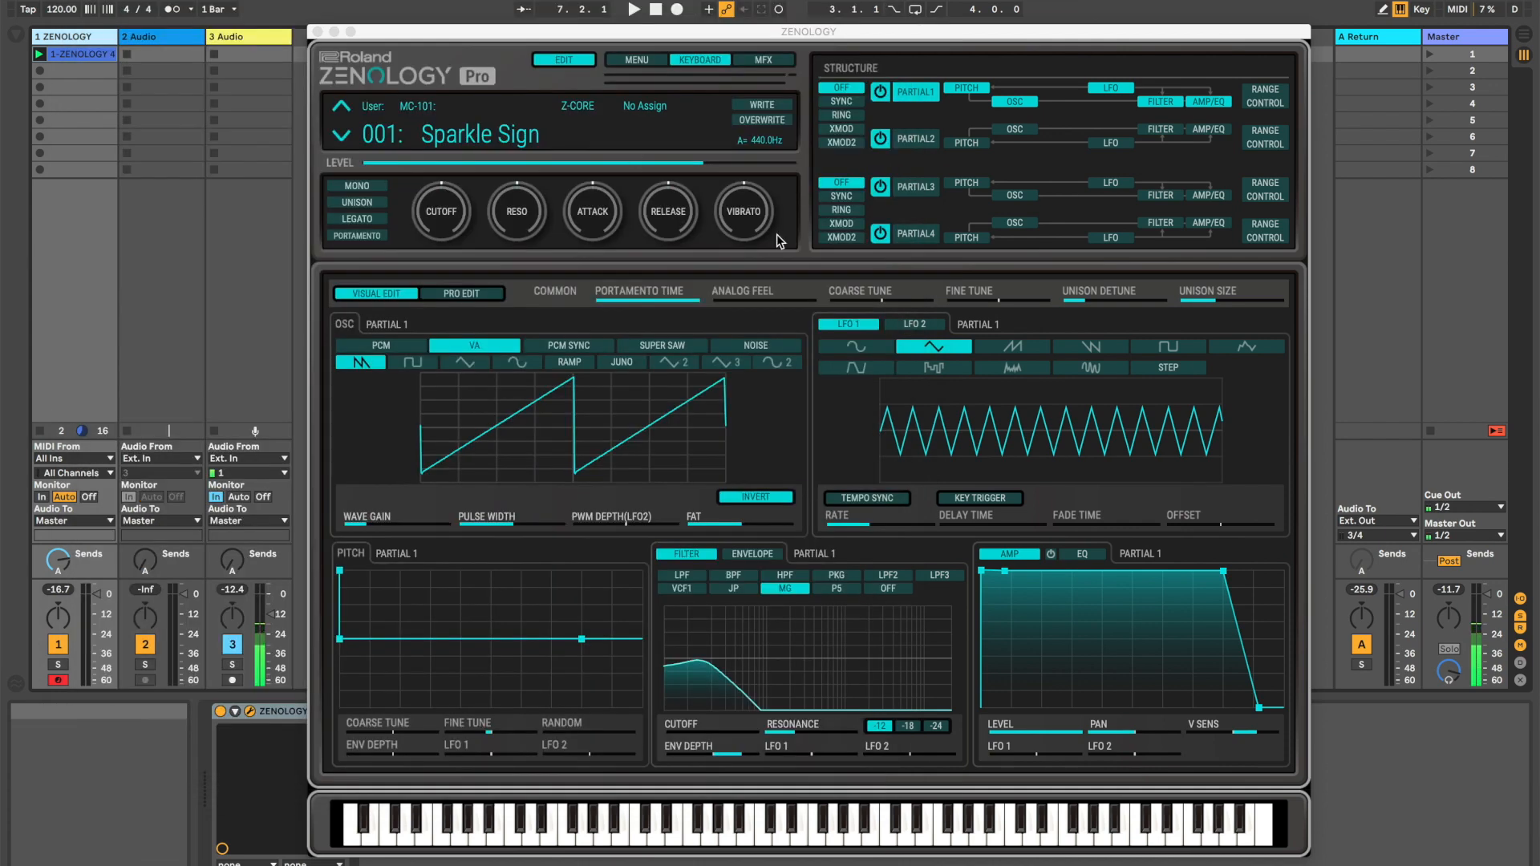